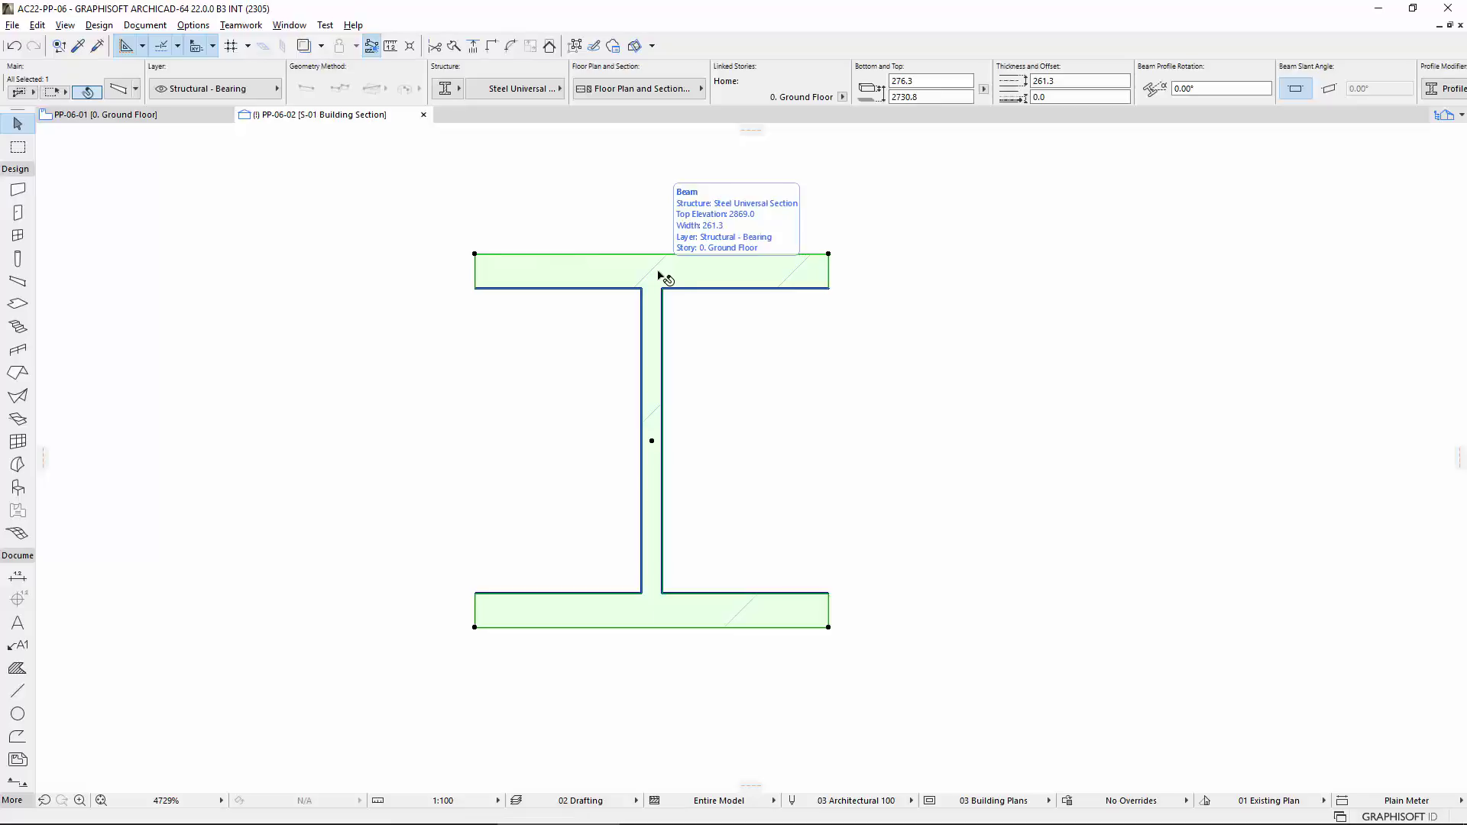
Open the section's steel I-beam settings to check its 276.3 height and 261.3 width
double_click(658, 275)
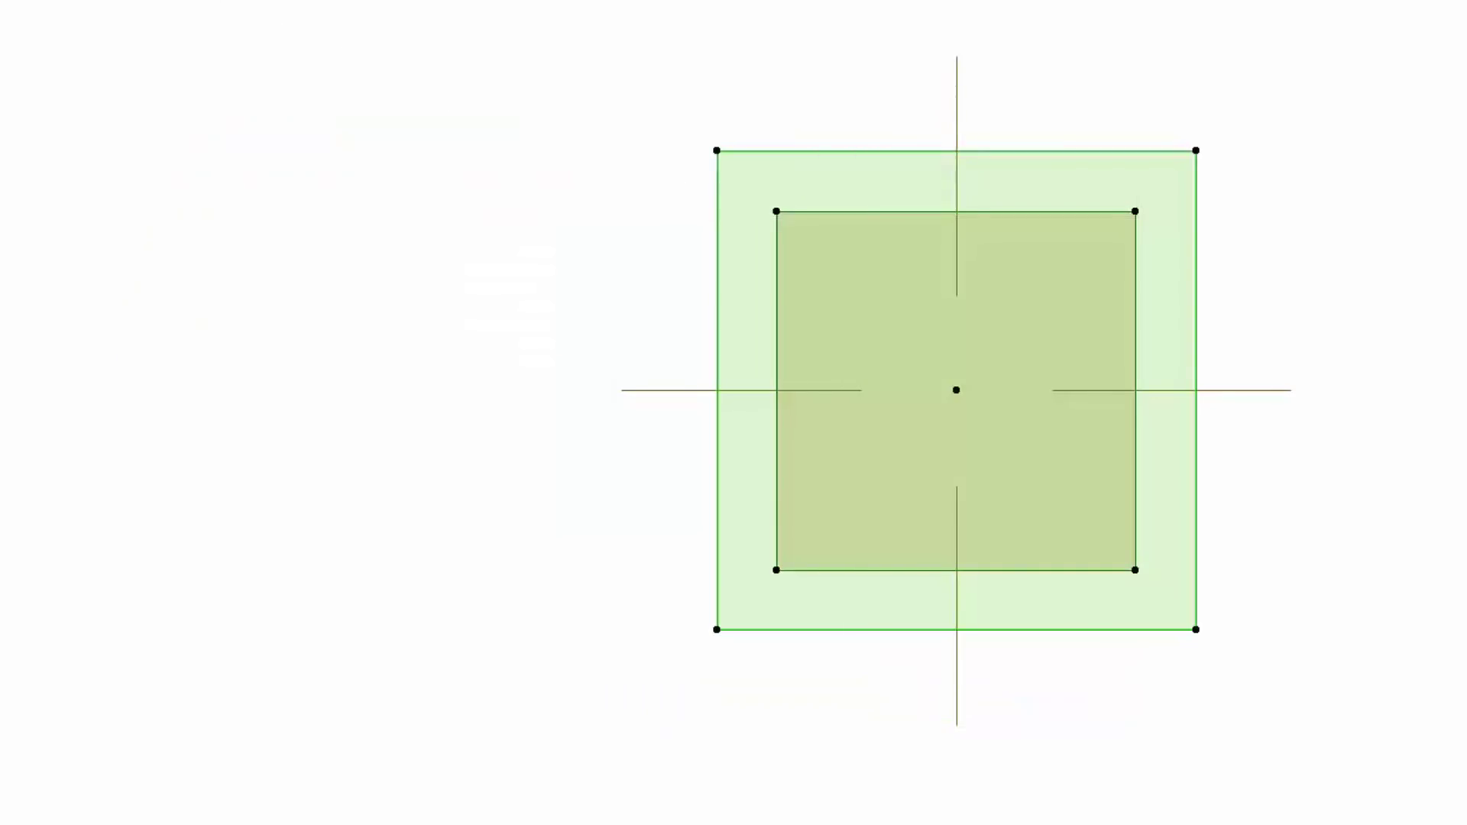
Change the square generic column's depth from 300 to 400
double_click(485, 162)
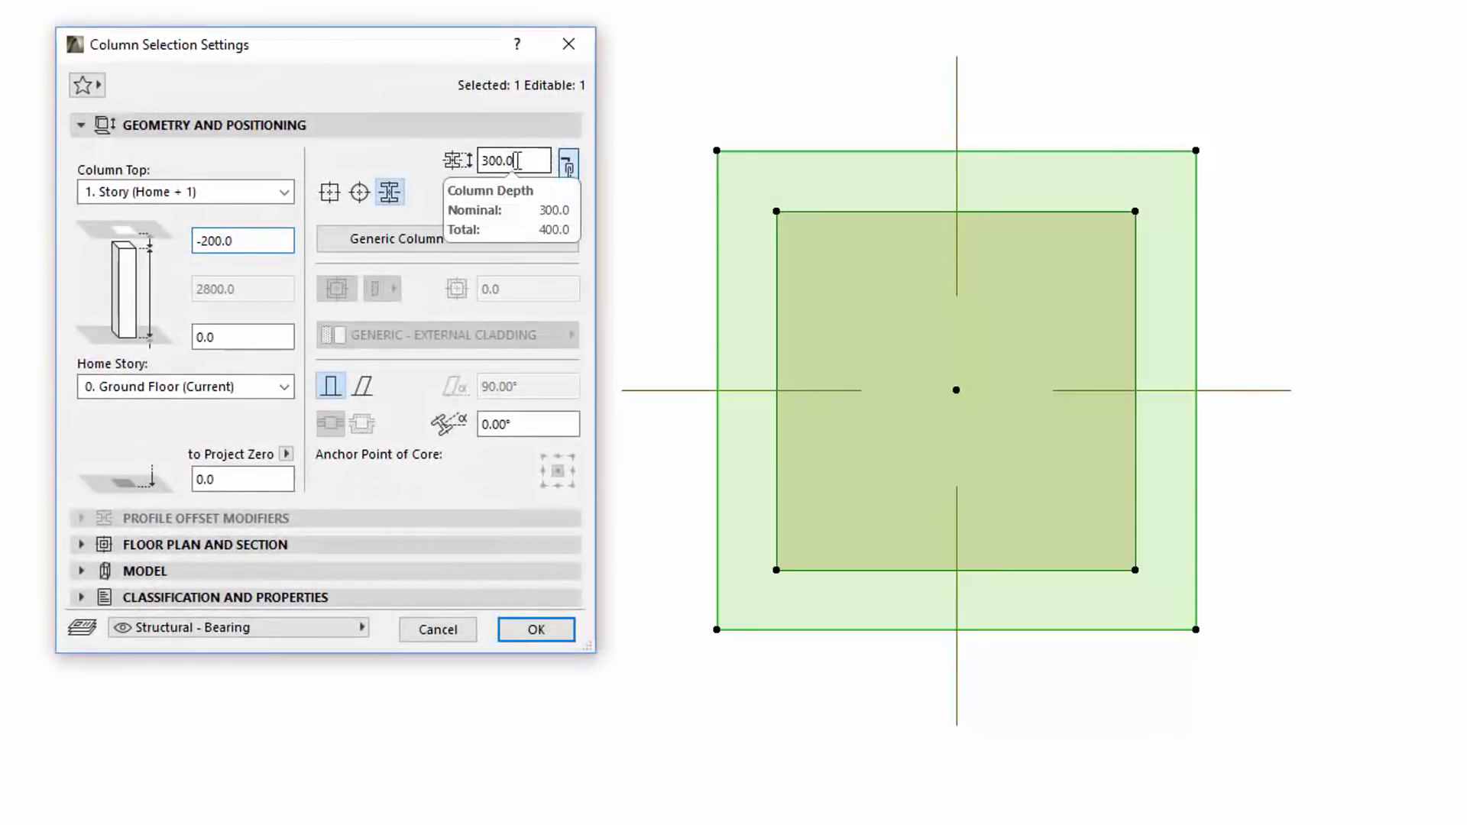
type("400")
left_click(557, 632)
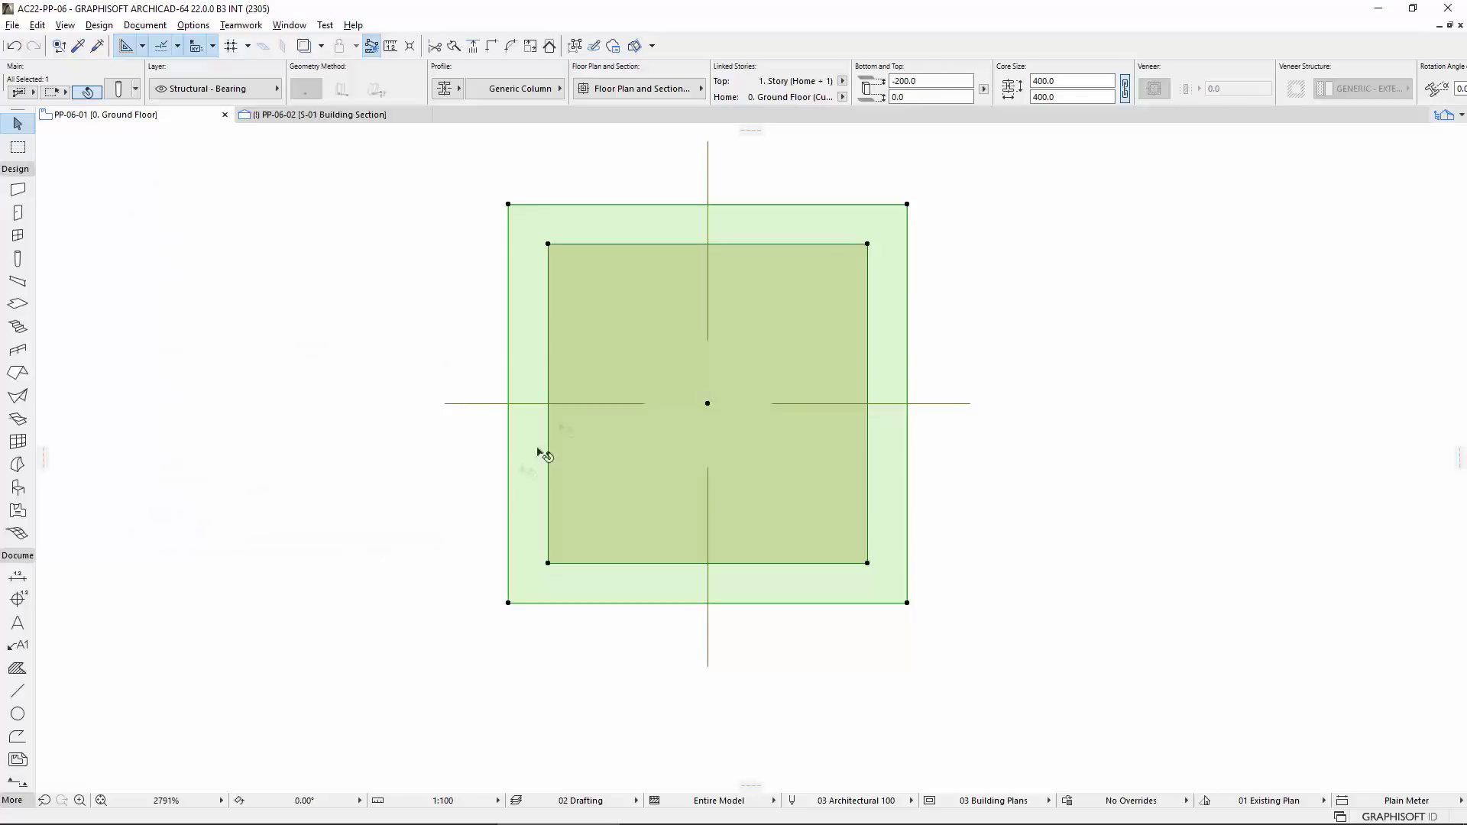
right_click(871, 207)
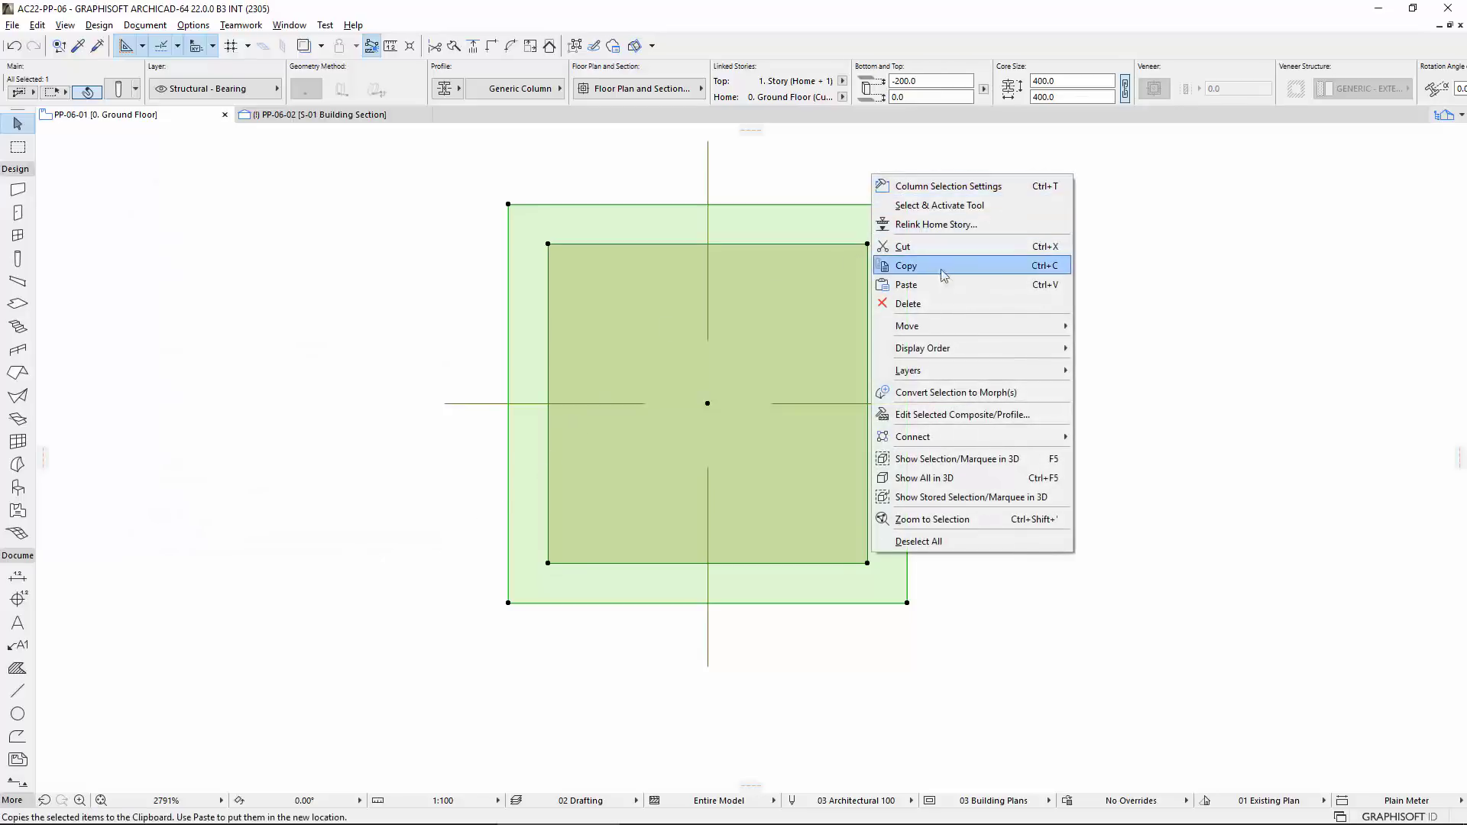
Move the Generic Column profile's Nominal Width endpoint to the 300 core edge and save the profile
left_click(1036, 414)
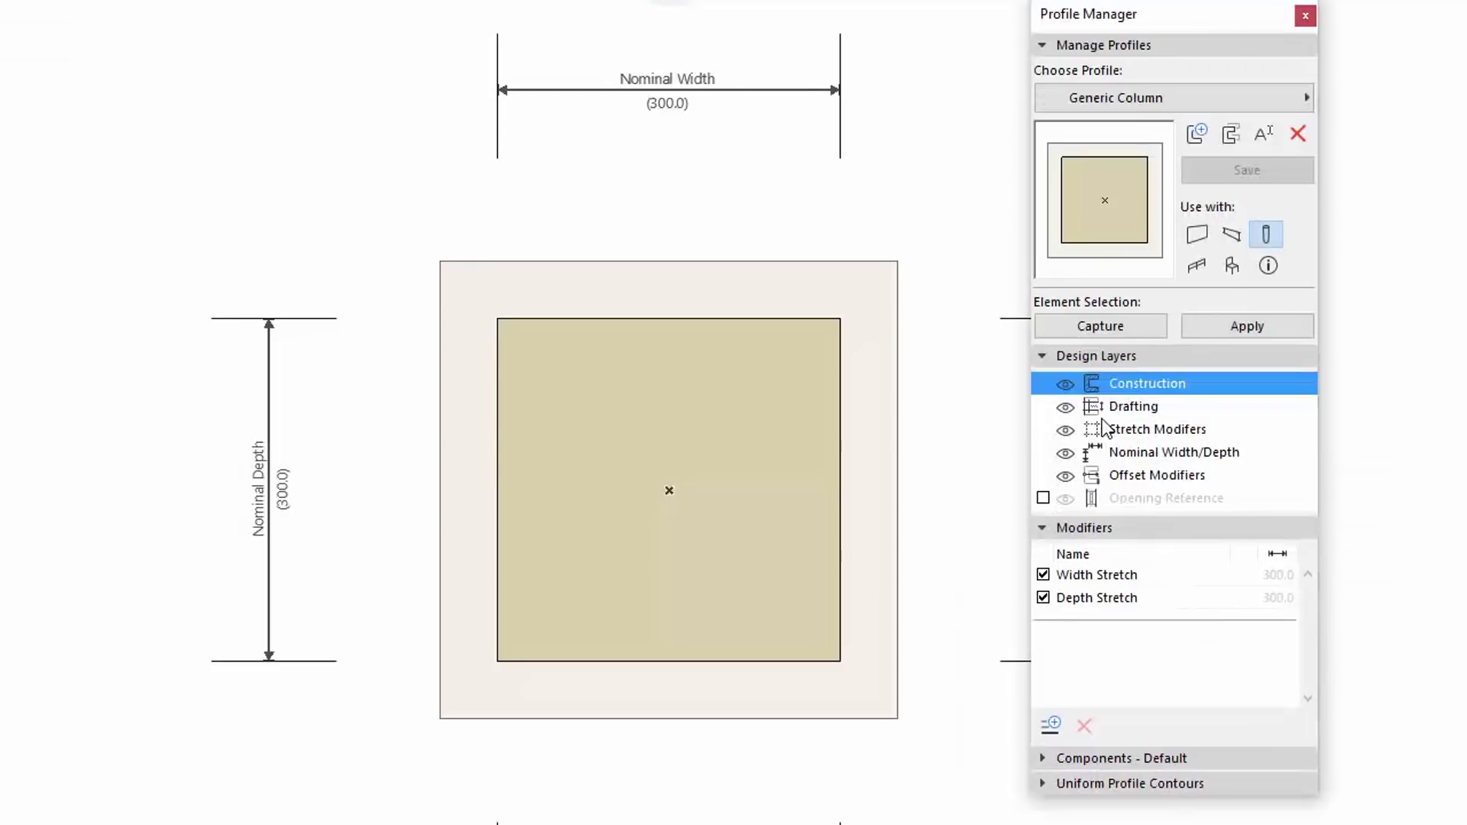
left_click(840, 90)
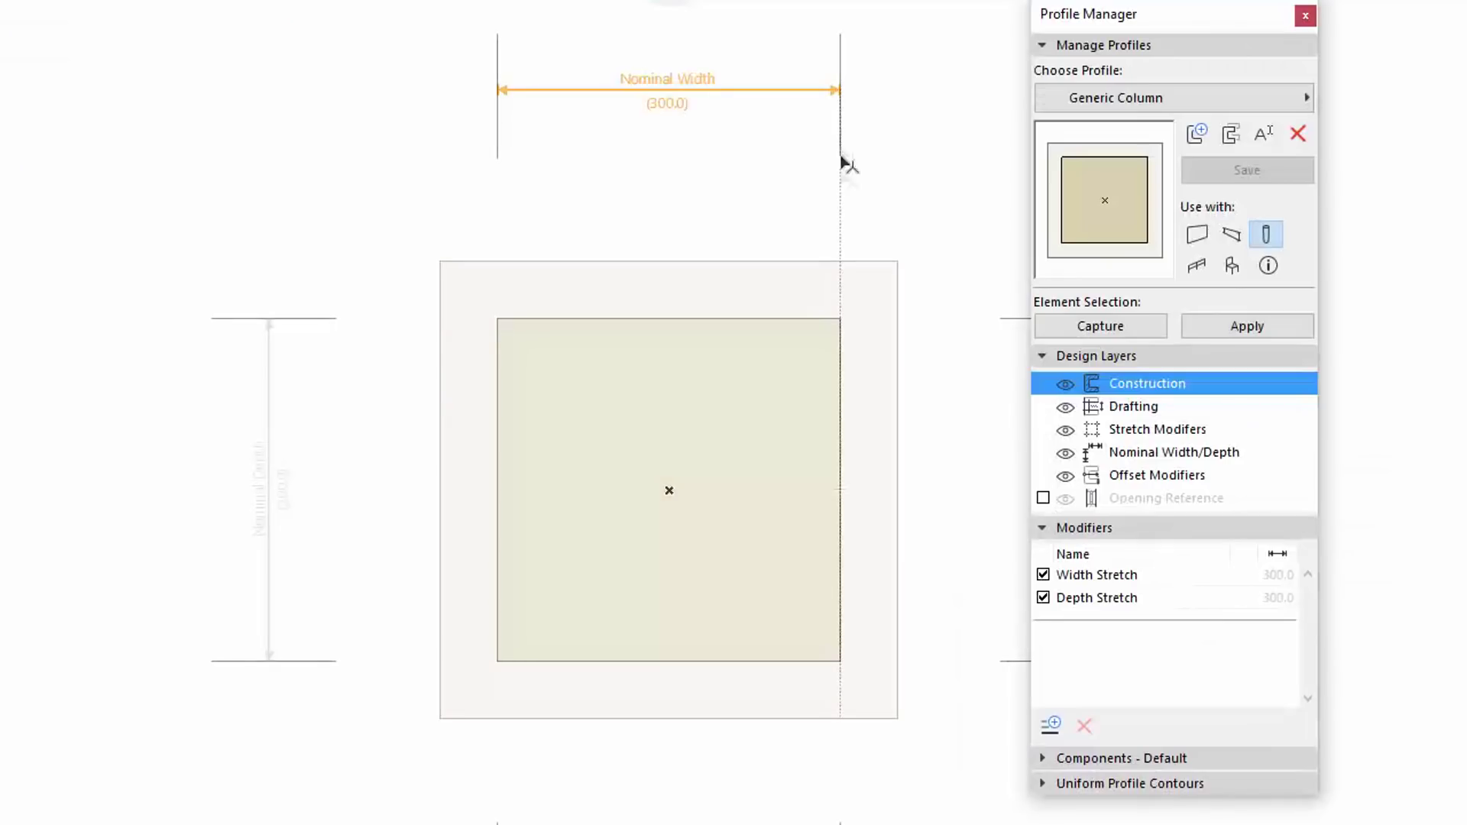
left_click(842, 321)
key("ctrl+s")
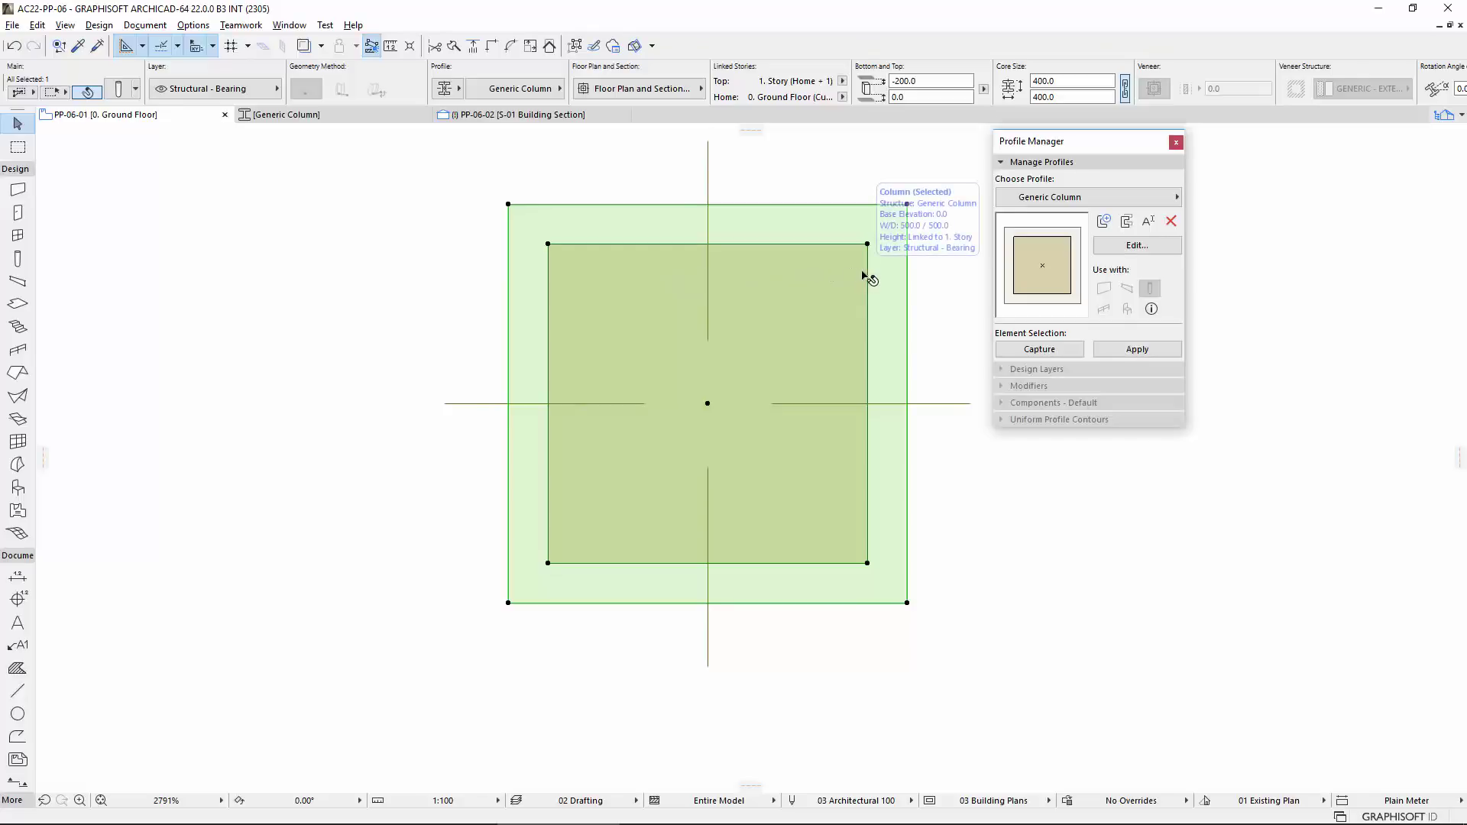
Set the generic column's Column Depth to 500 in its settings
left_click(118, 89)
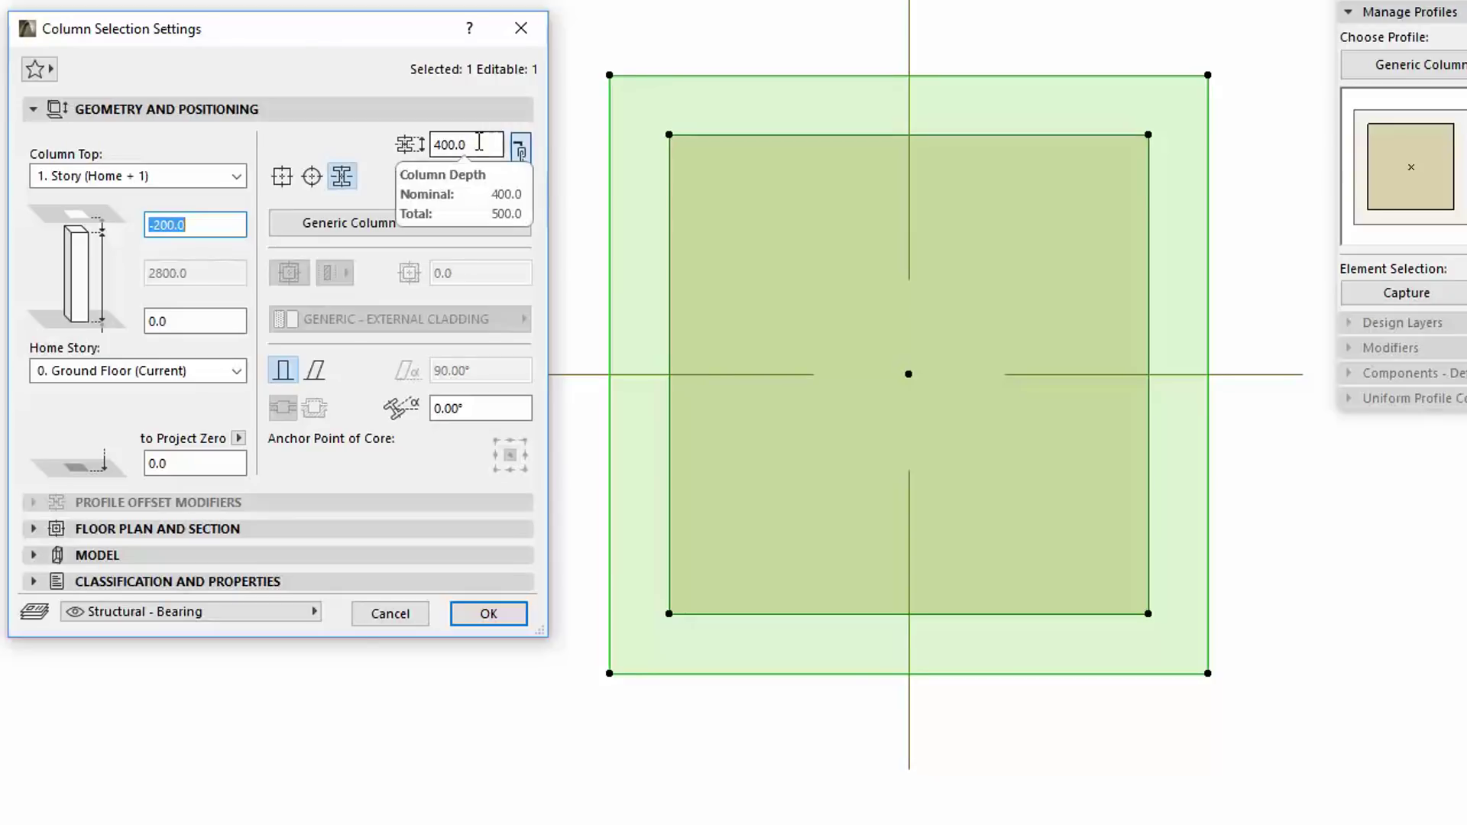
double_click(392, 250)
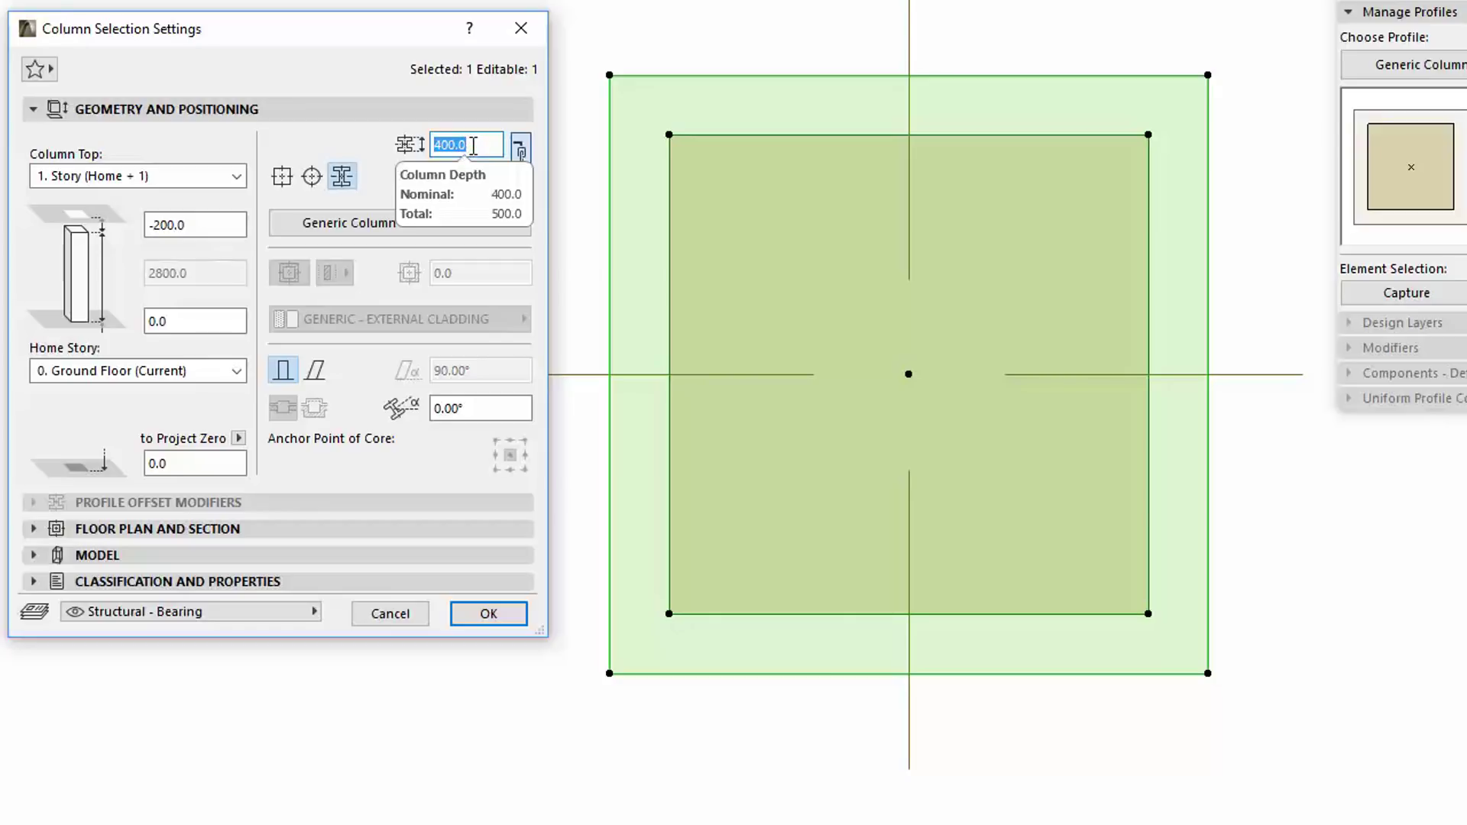
type("500")
key("Tab")
left_click(488, 614)
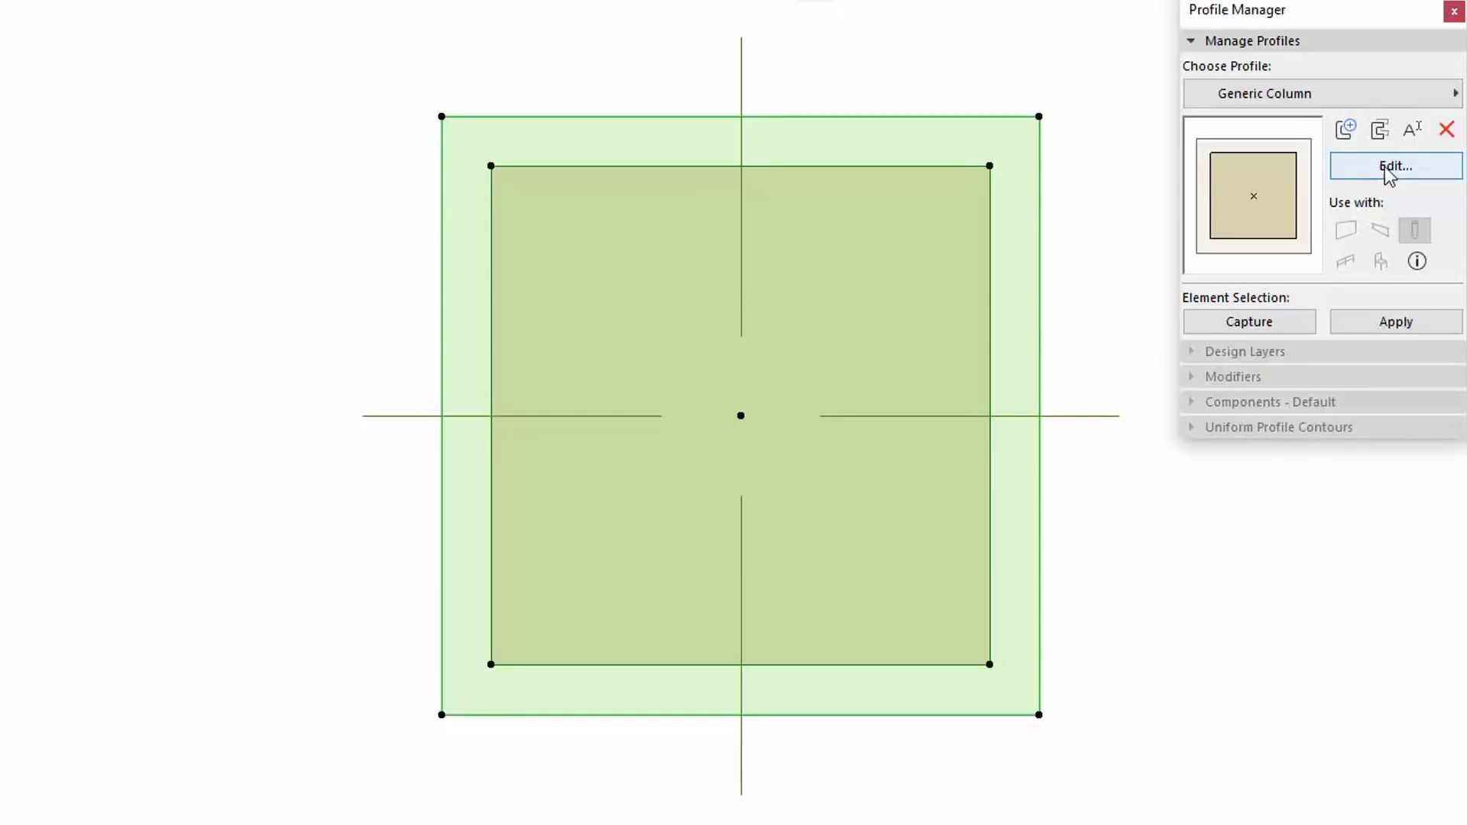
Disable Width Stretch and Depth Stretch in the Generic Column profile and save it
left_click(1389, 170)
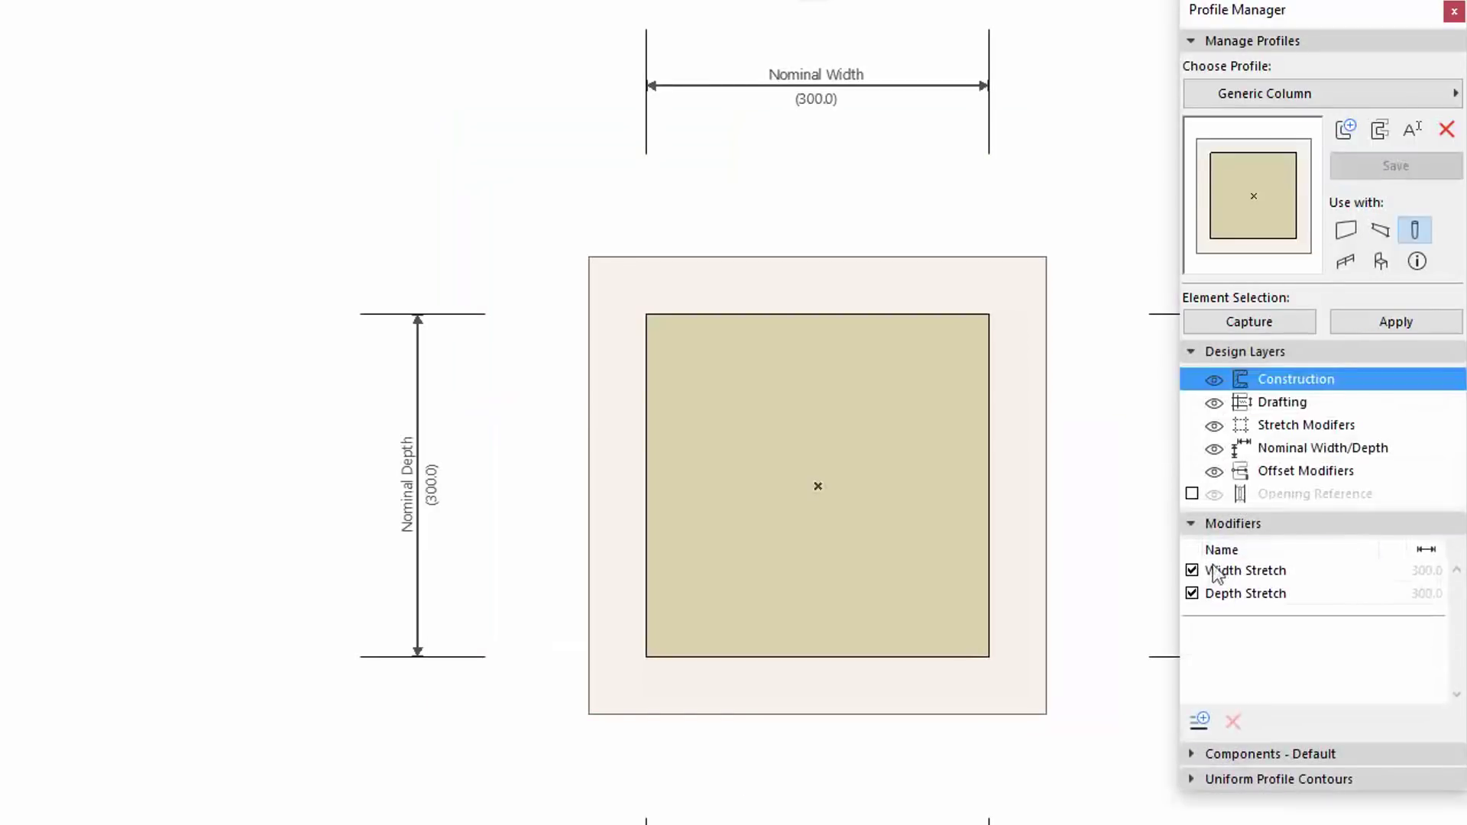
left_click(1216, 573)
left_click(1192, 593)
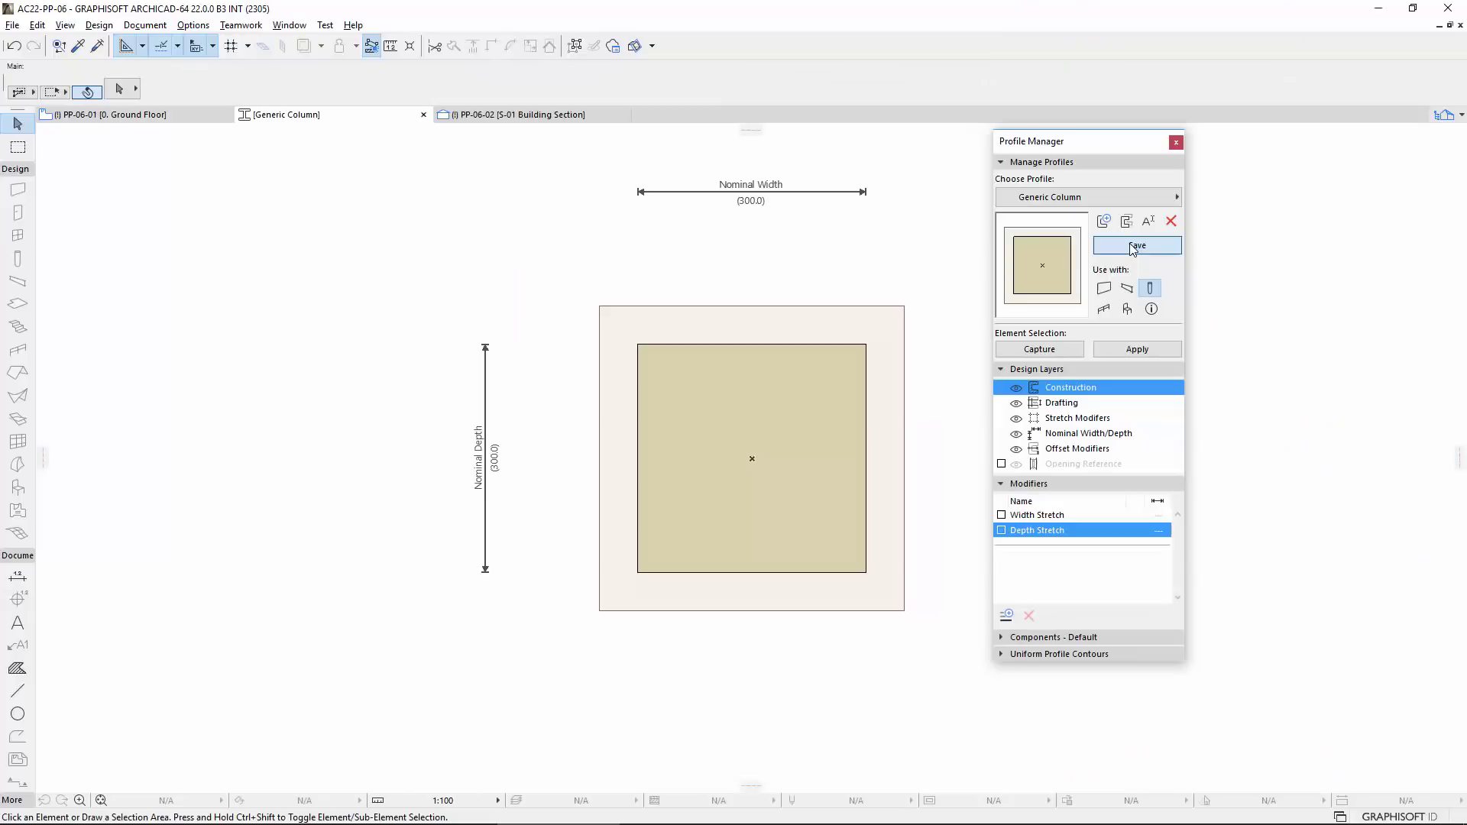
left_click(1130, 243)
left_click(135, 114)
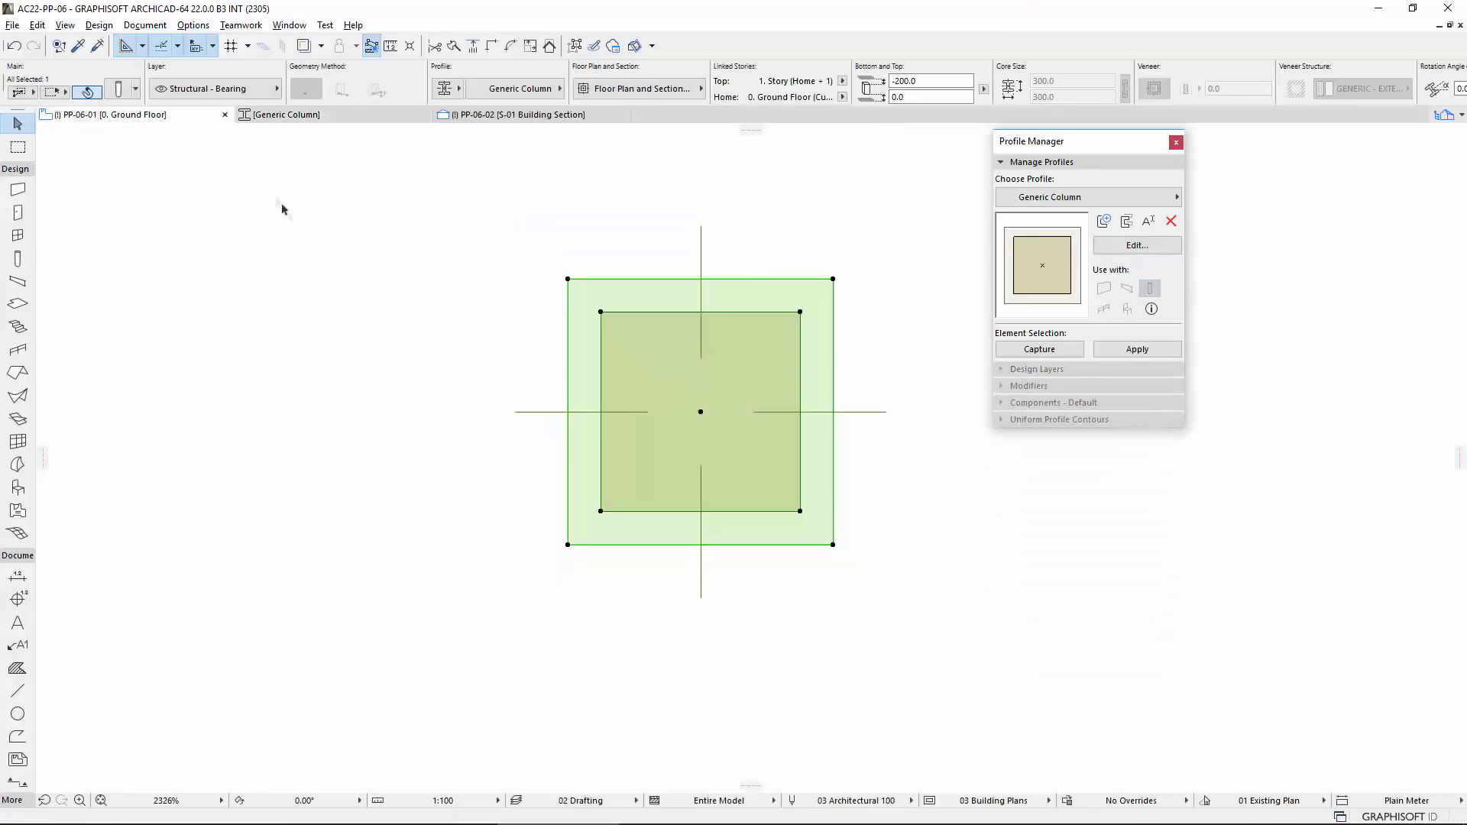
Switch to the PP-06-03 Ground Floor plan with the Steel Universal Section column
left_click(125, 93)
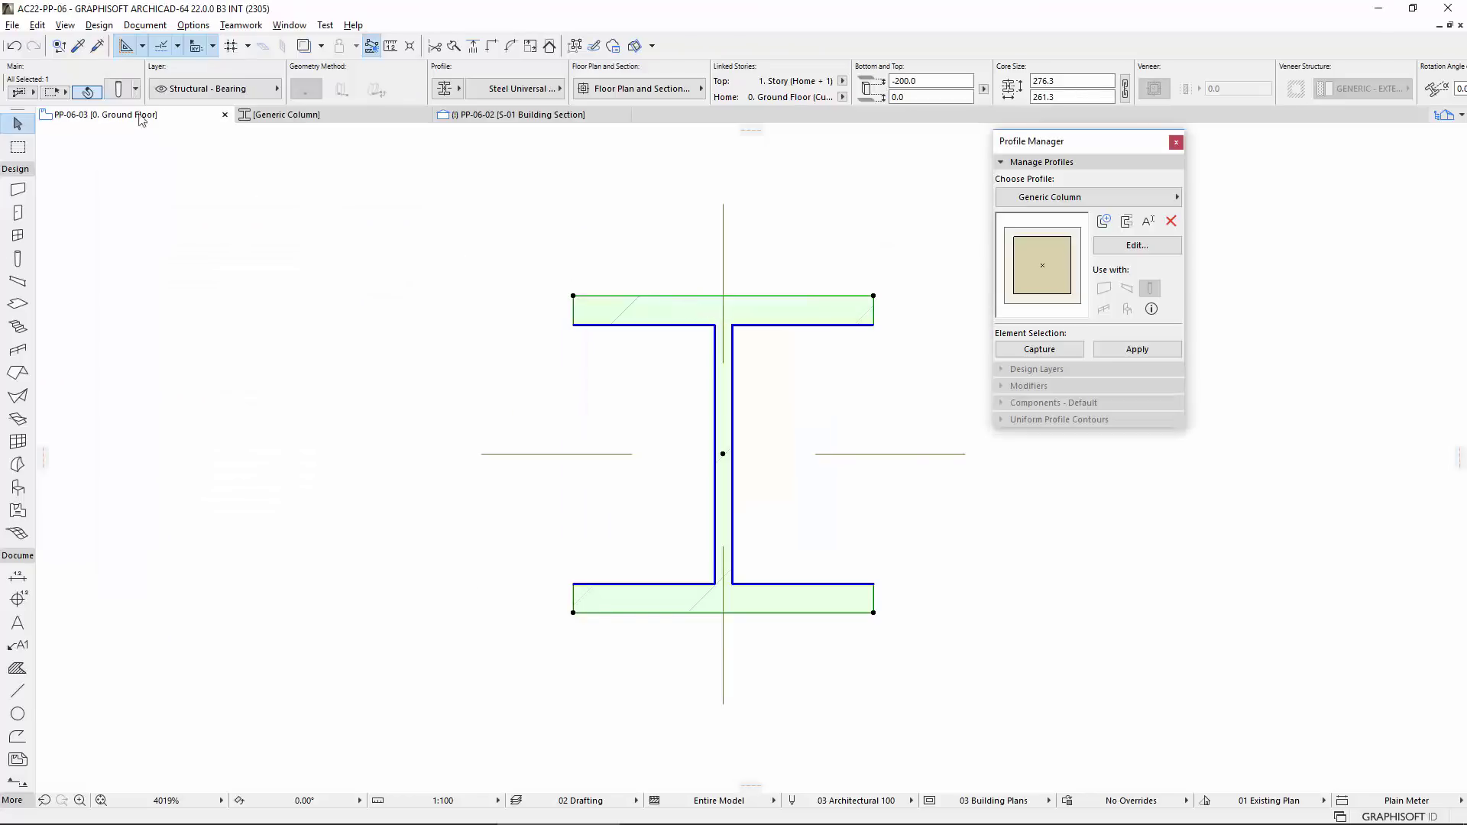
Set the steel column's Flange Thickness offset to 30 and Web Thickness to 20
left_click(125, 91)
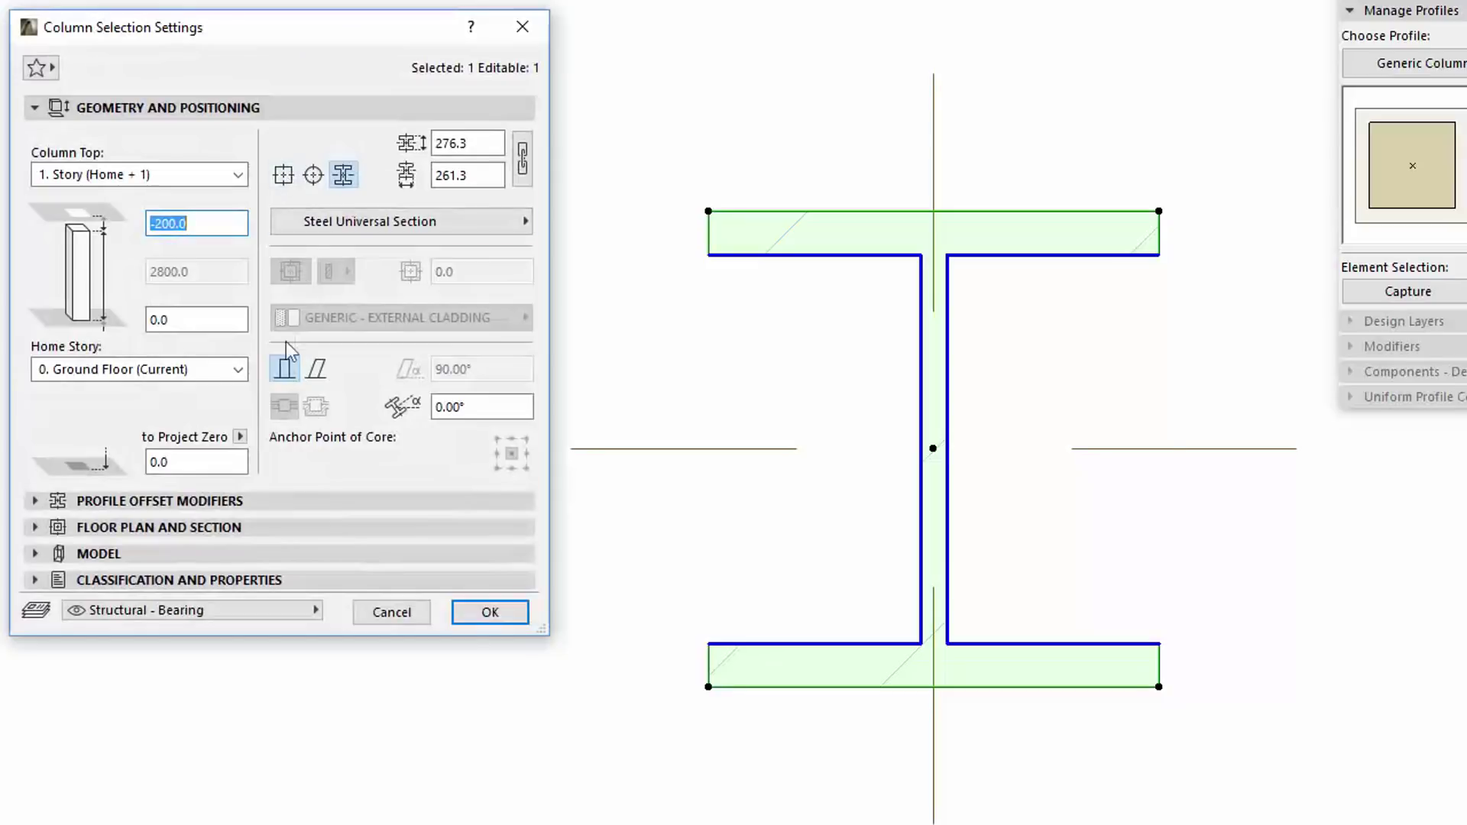
left_click(283, 501)
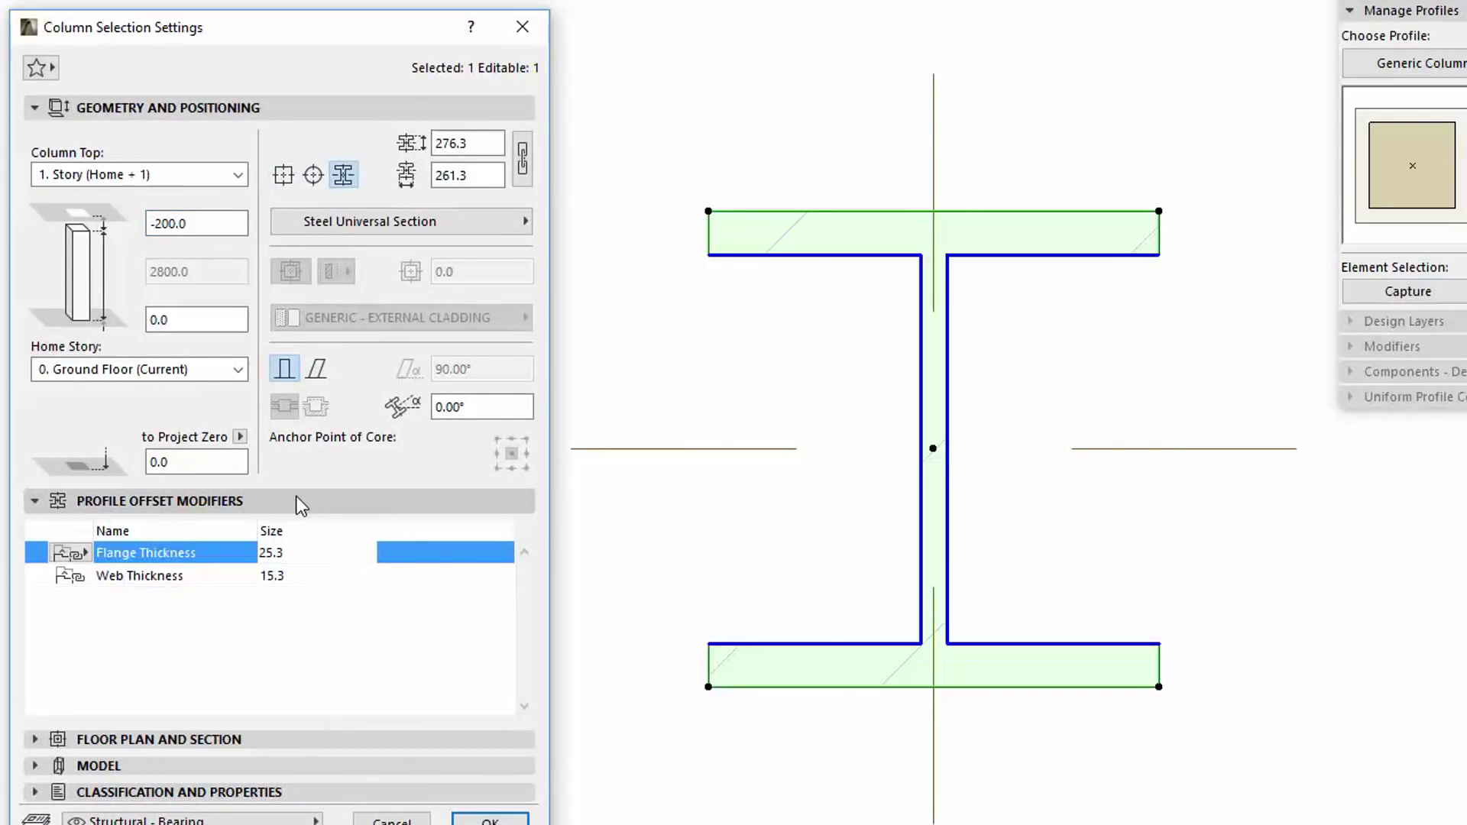
left_click(306, 553)
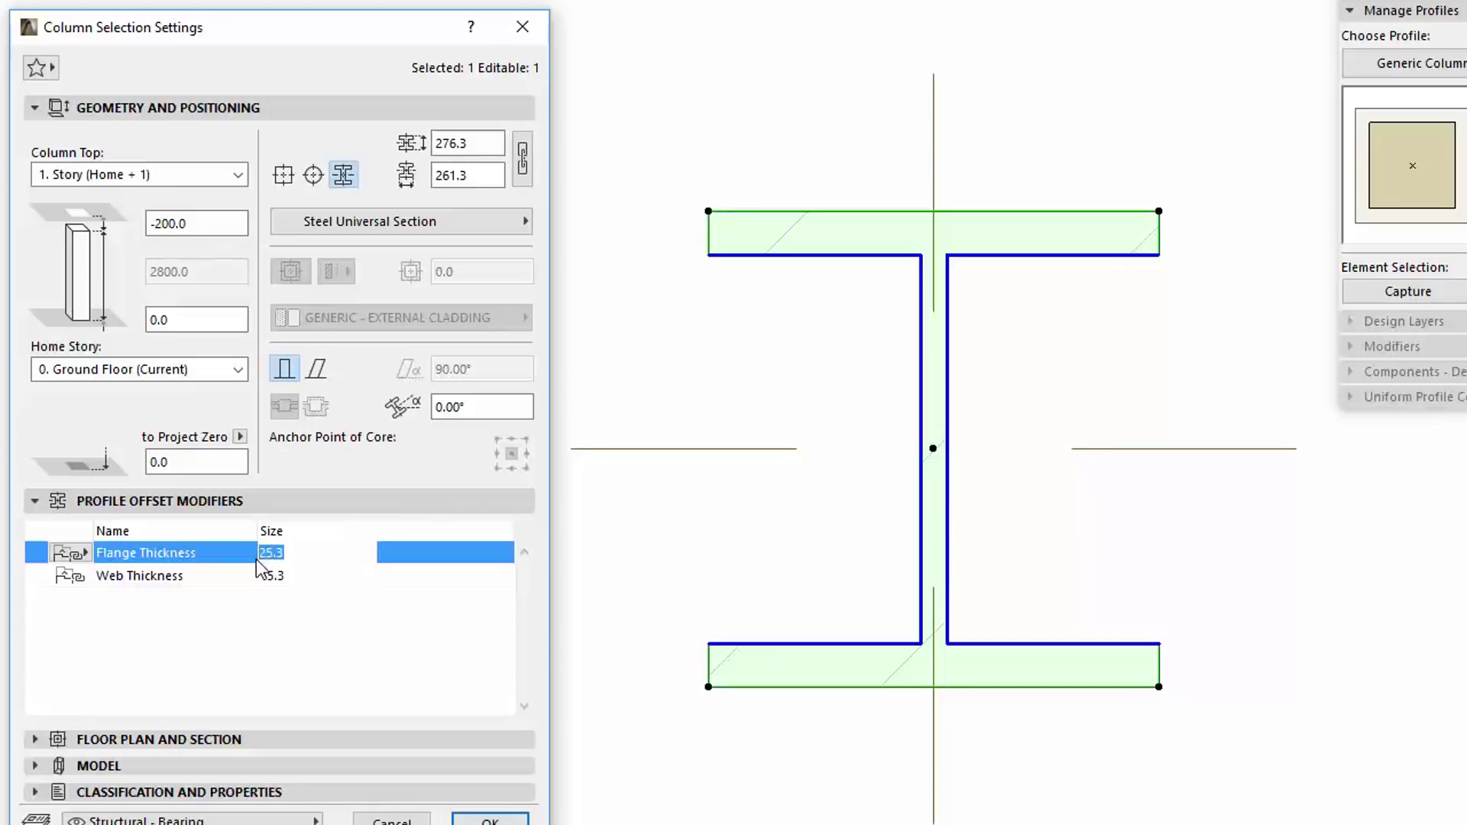
type("30")
left_click(287, 578)
type("20")
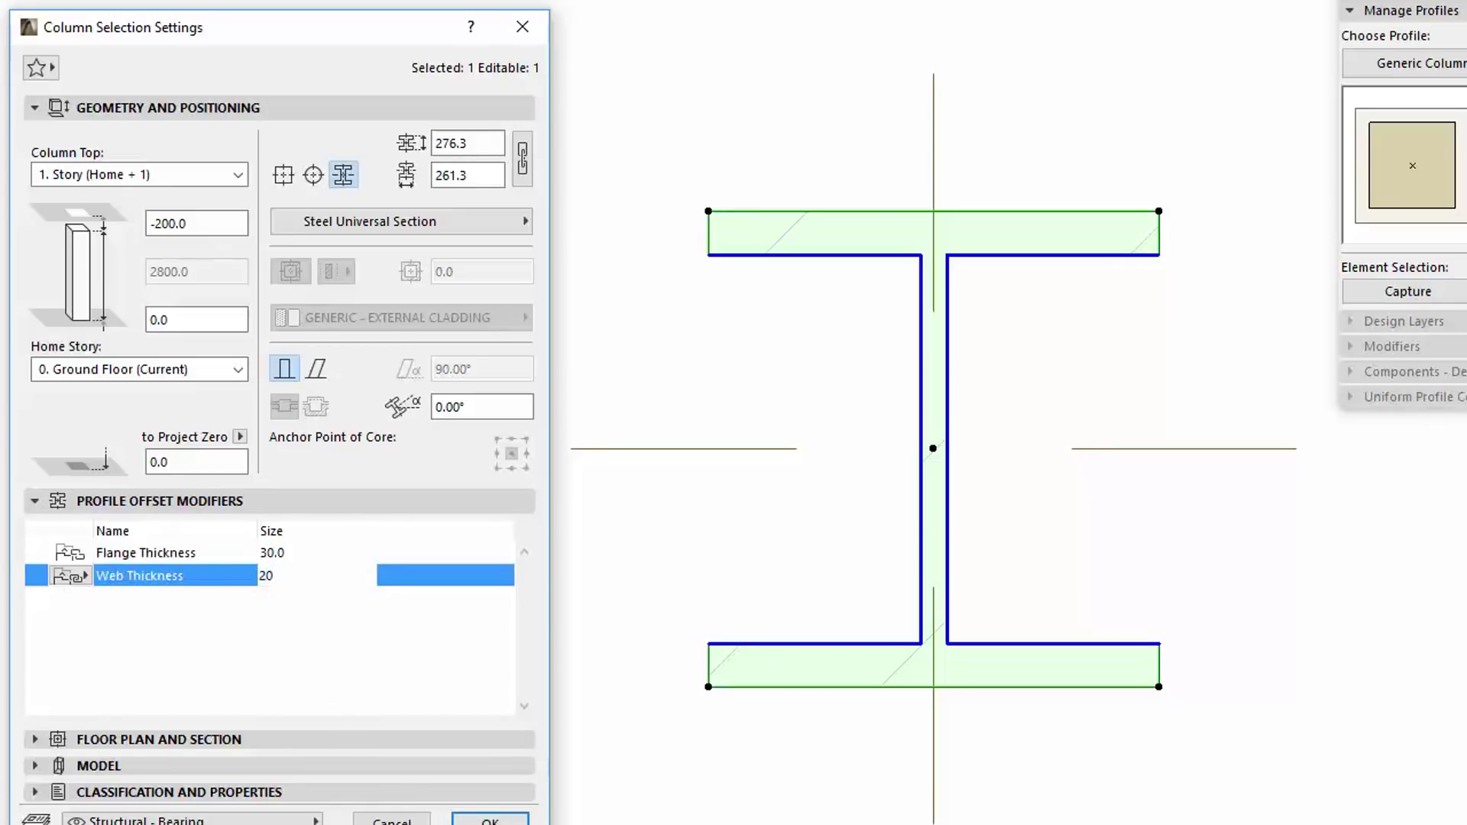
left_click(490, 821)
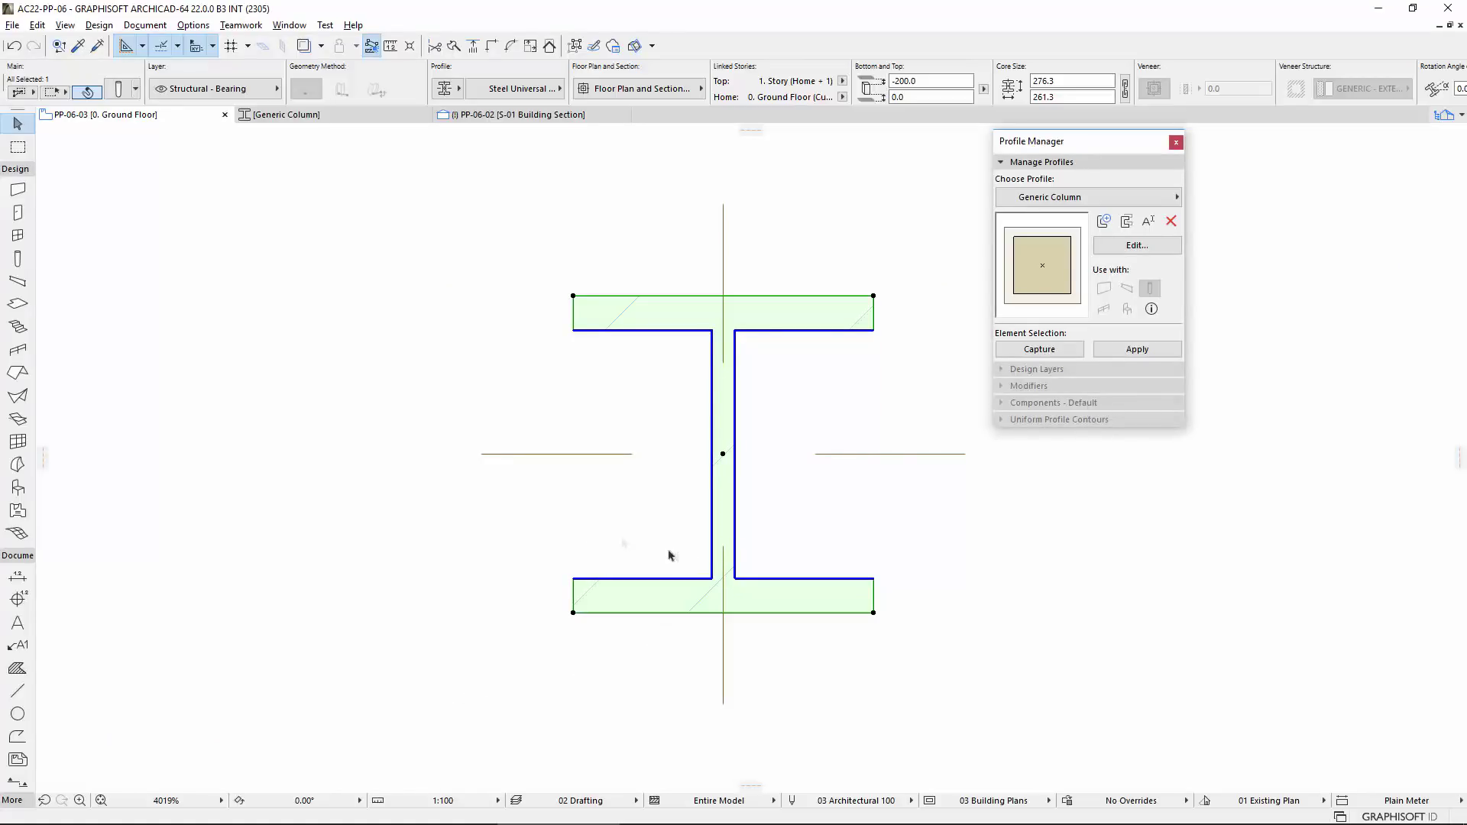
Reset Flange and Web Thickness to their Default Values, 25.3 and 15.3
left_click(120, 90)
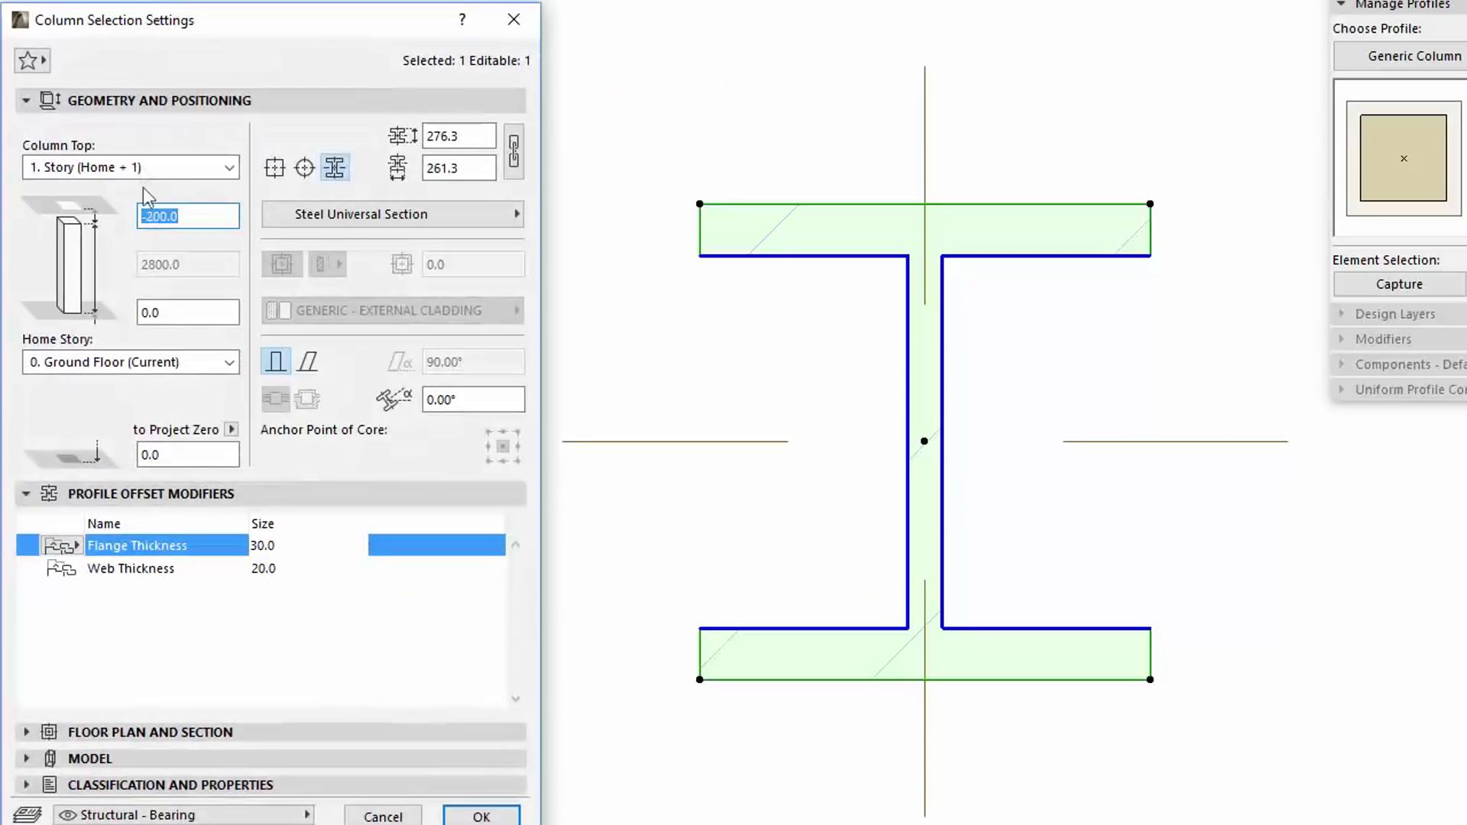
left_click(155, 521)
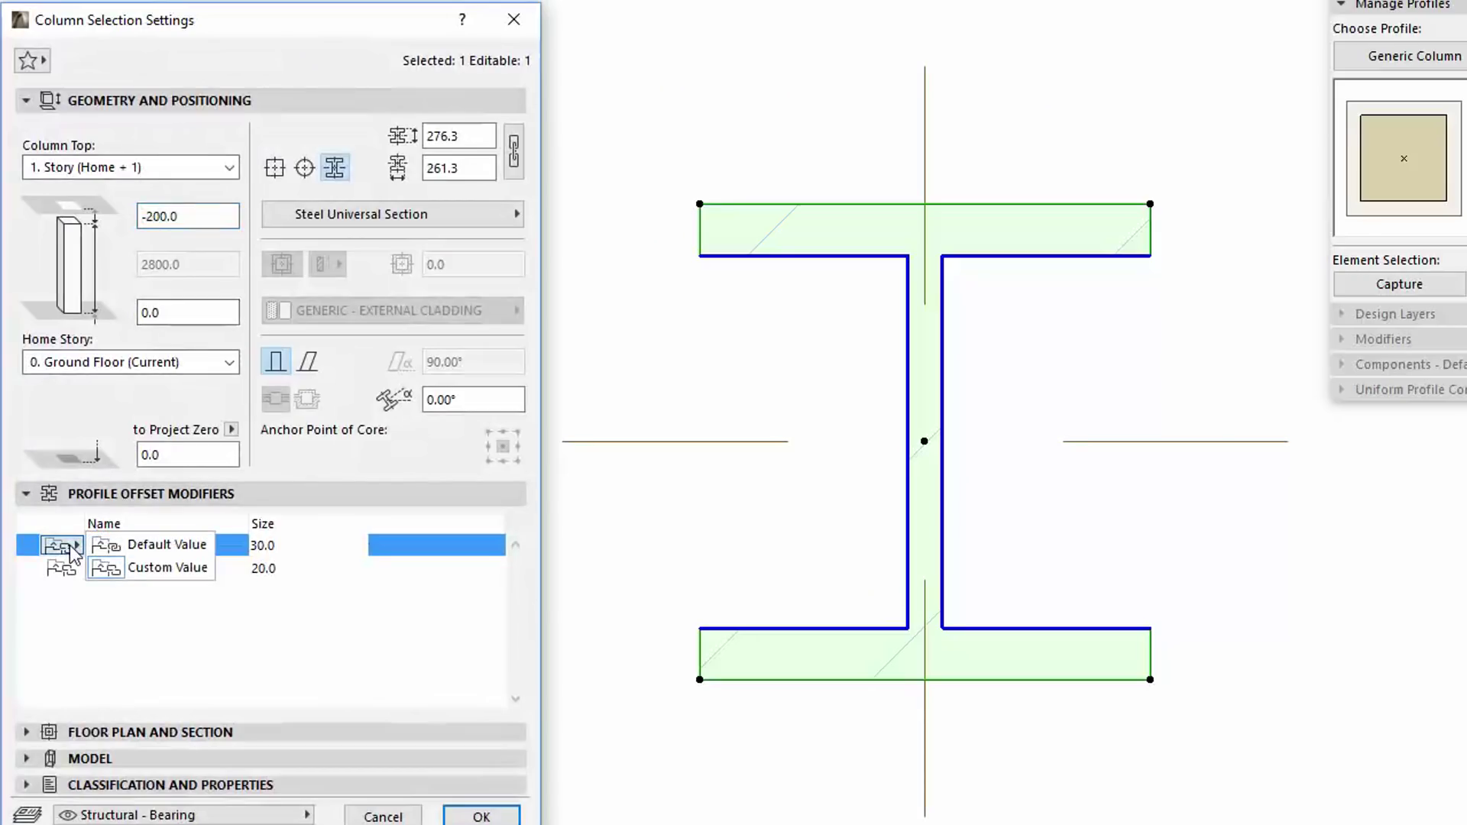
left_click(122, 544)
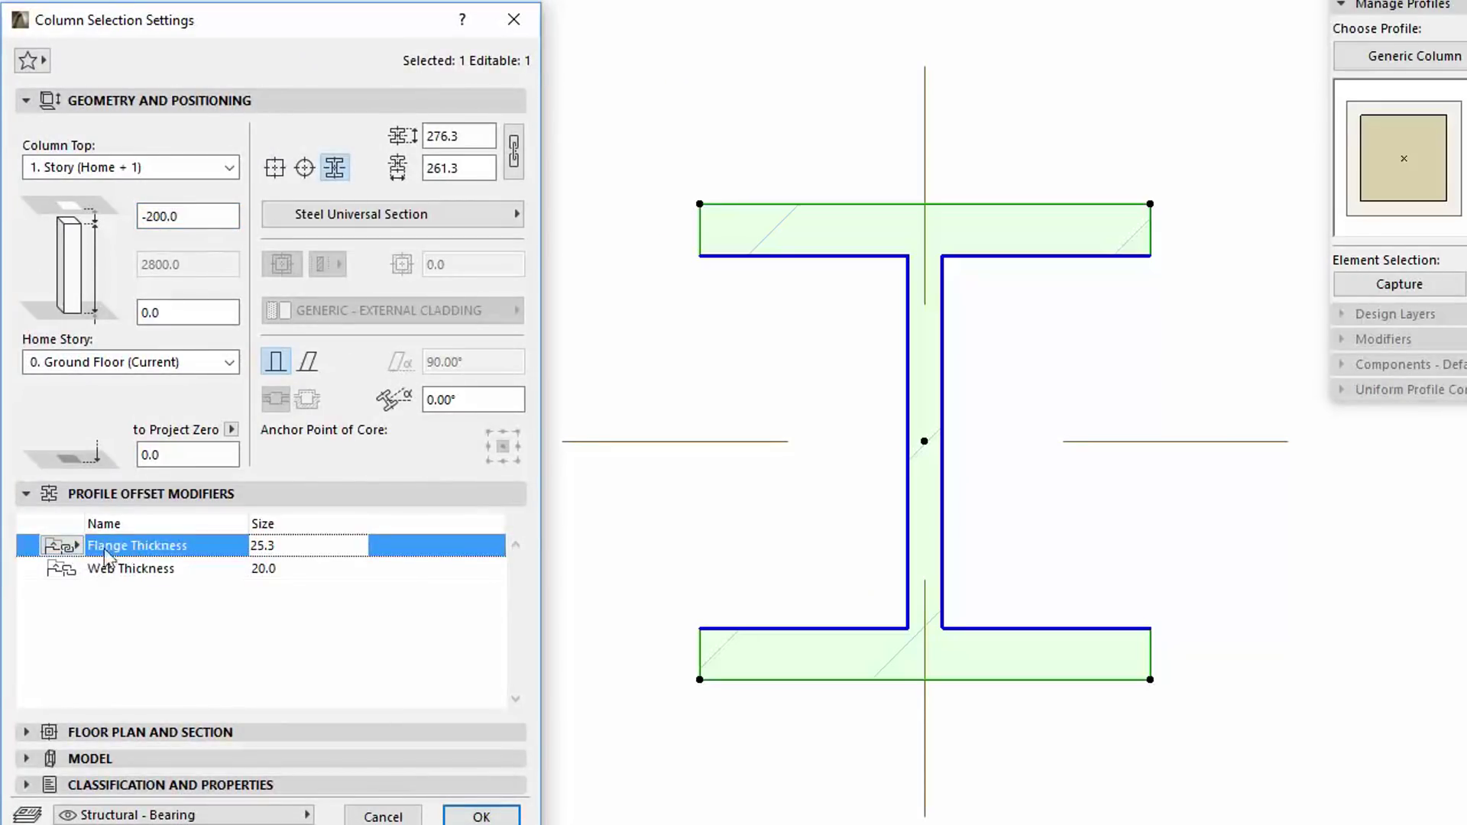
left_click(78, 570)
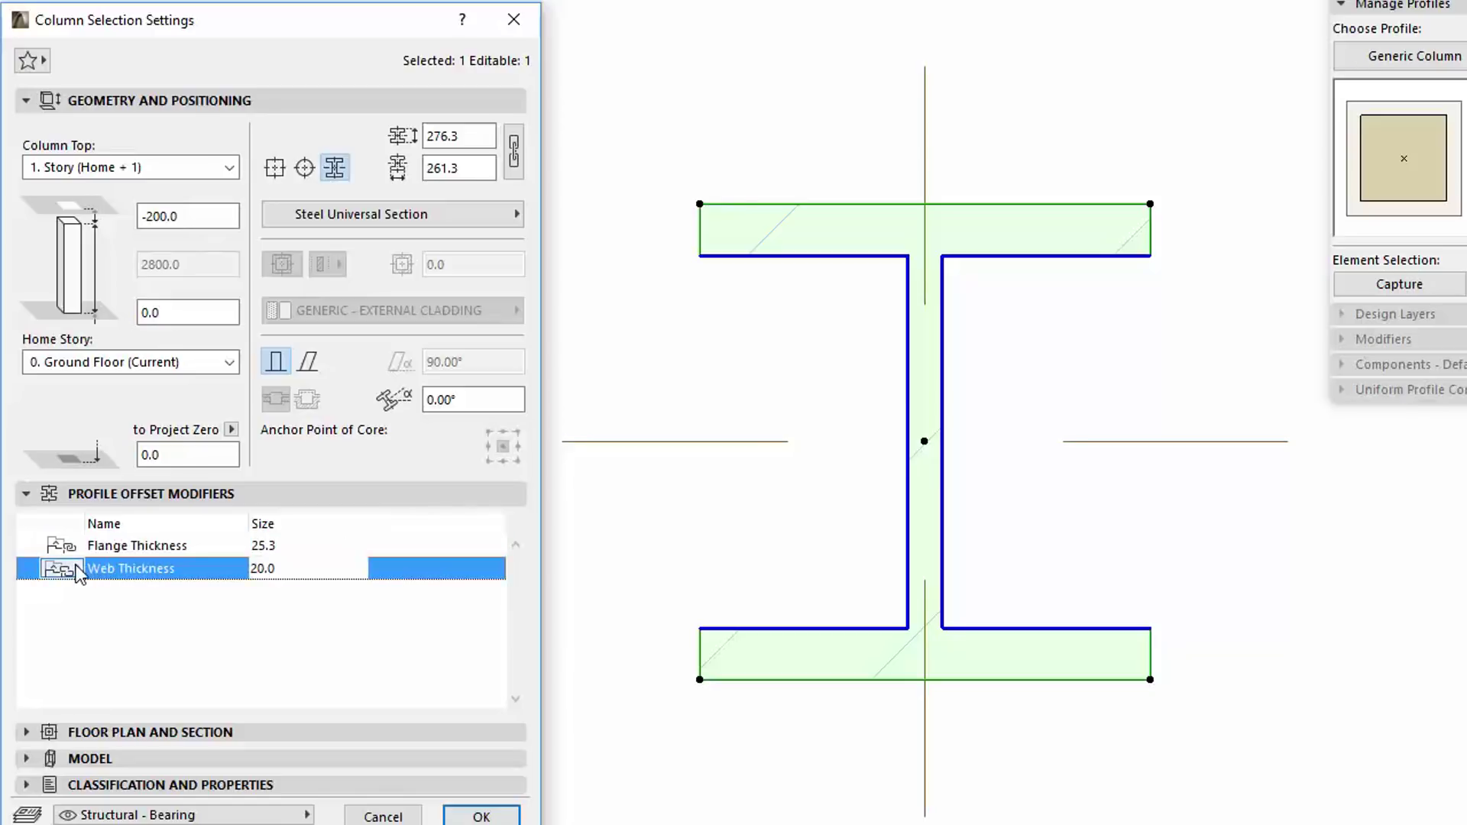
left_click(76, 567)
left_click(141, 573)
left_click(486, 818)
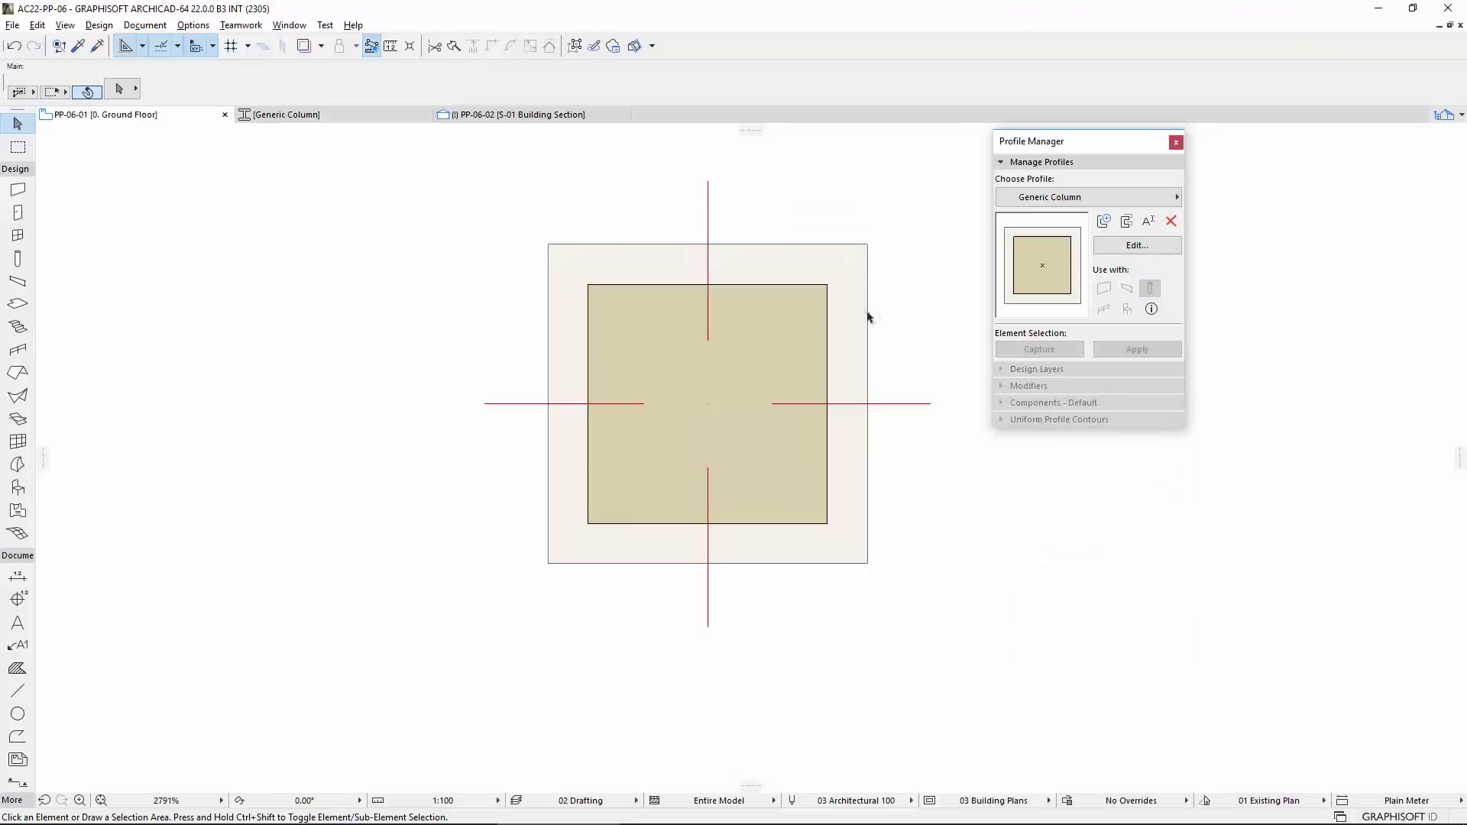
Check the square column's settings without changes, then go to the S-01 Building Section
left_click(860, 304)
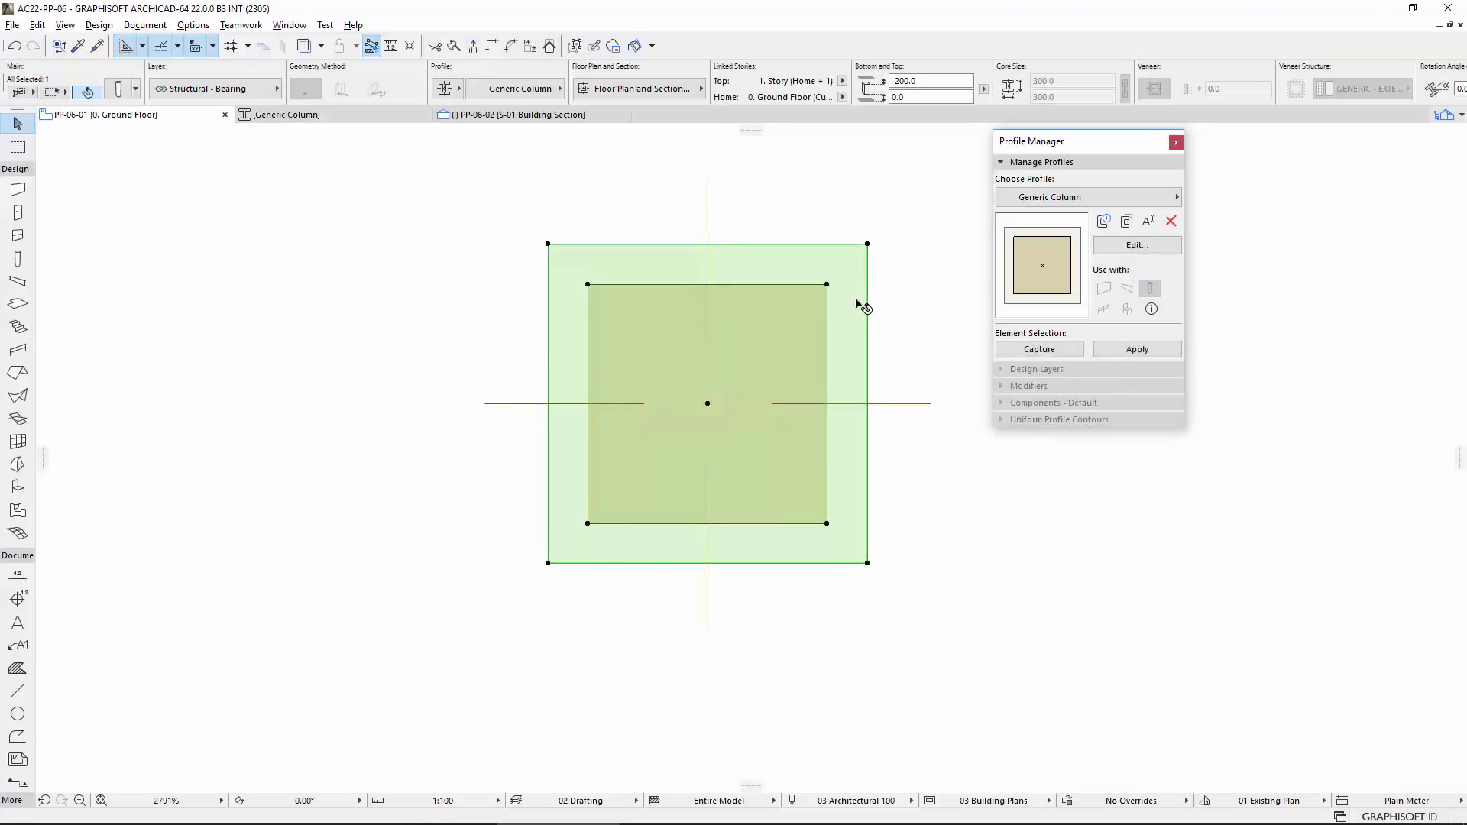
left_click(120, 89)
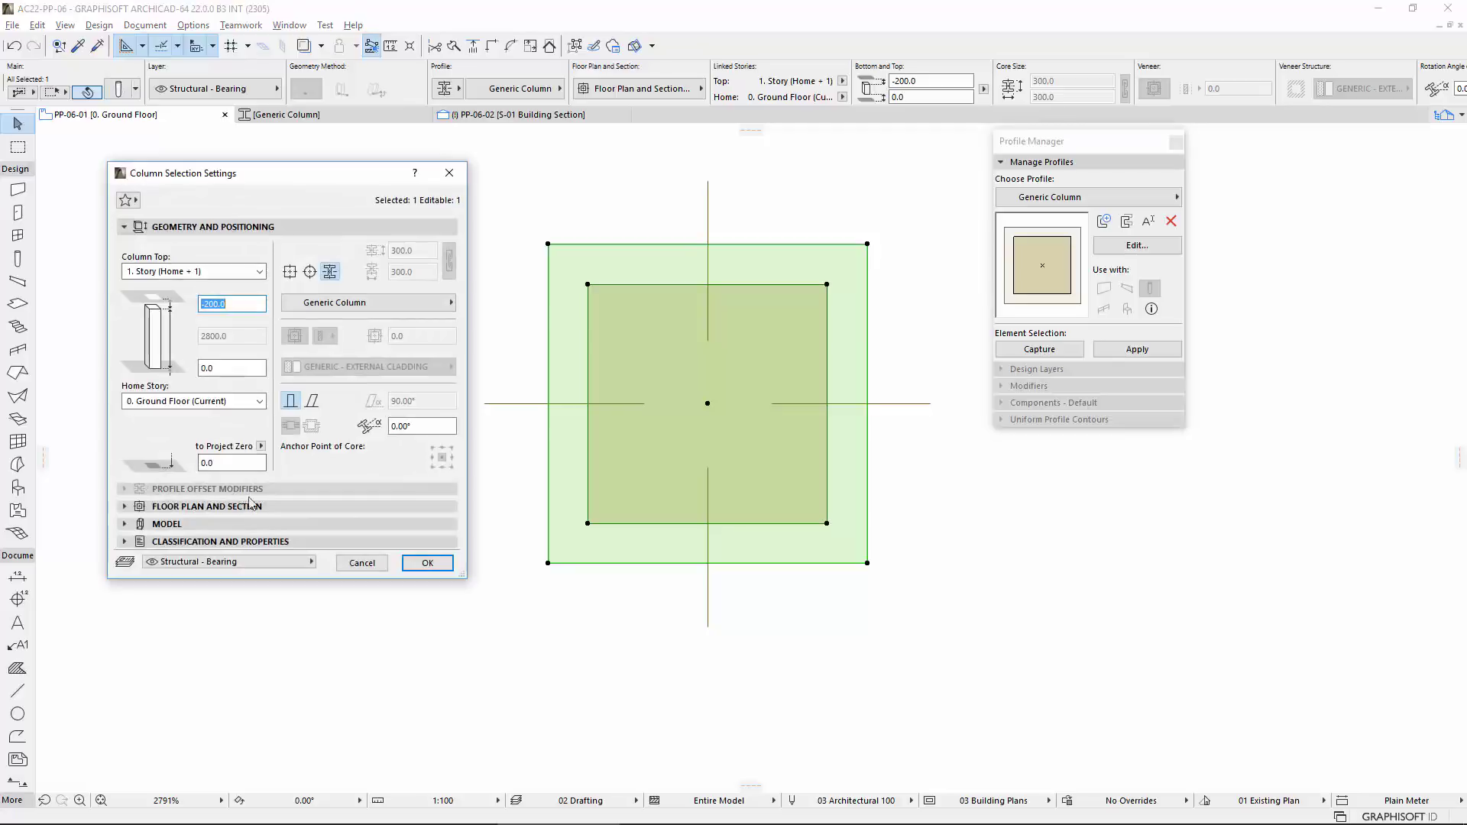
left_click(362, 564)
left_click(519, 115)
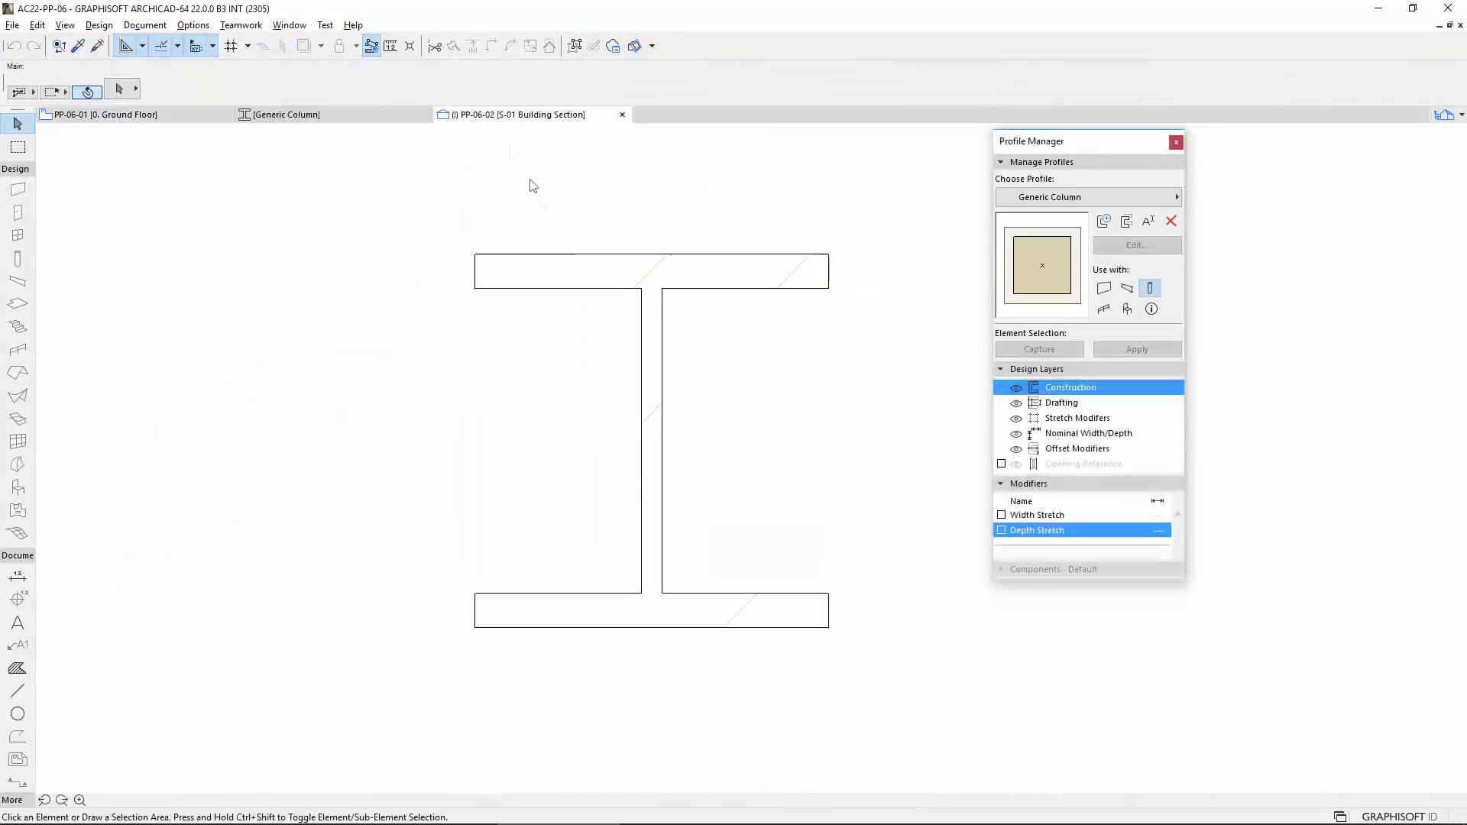
Inspect the I-beam's Flange Thickness 25.3 and Web Thickness 15.3 modifiers, leaving them unchanged
left_click(583, 266)
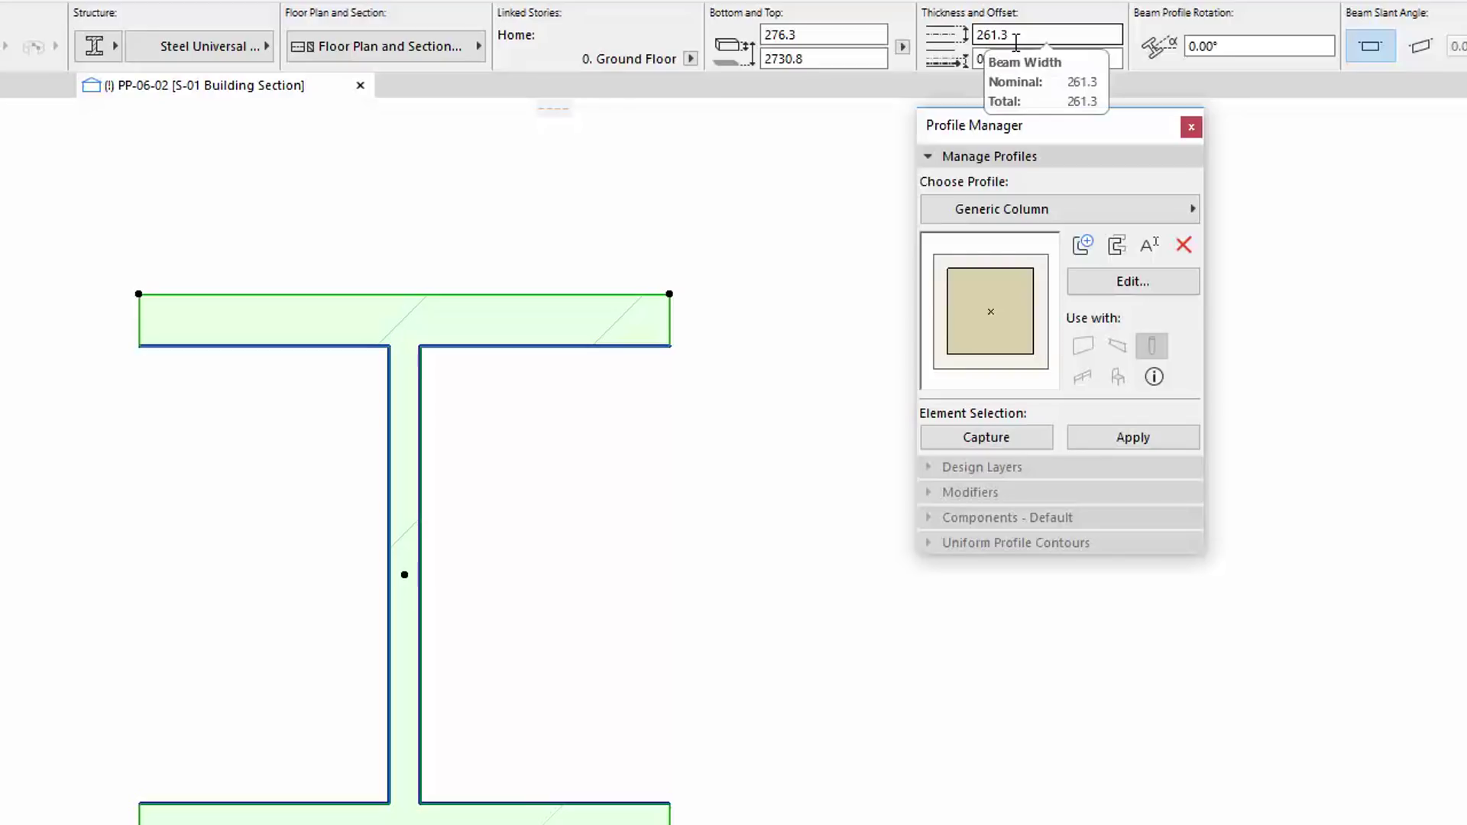
scroll(1024, 38, "down", 5)
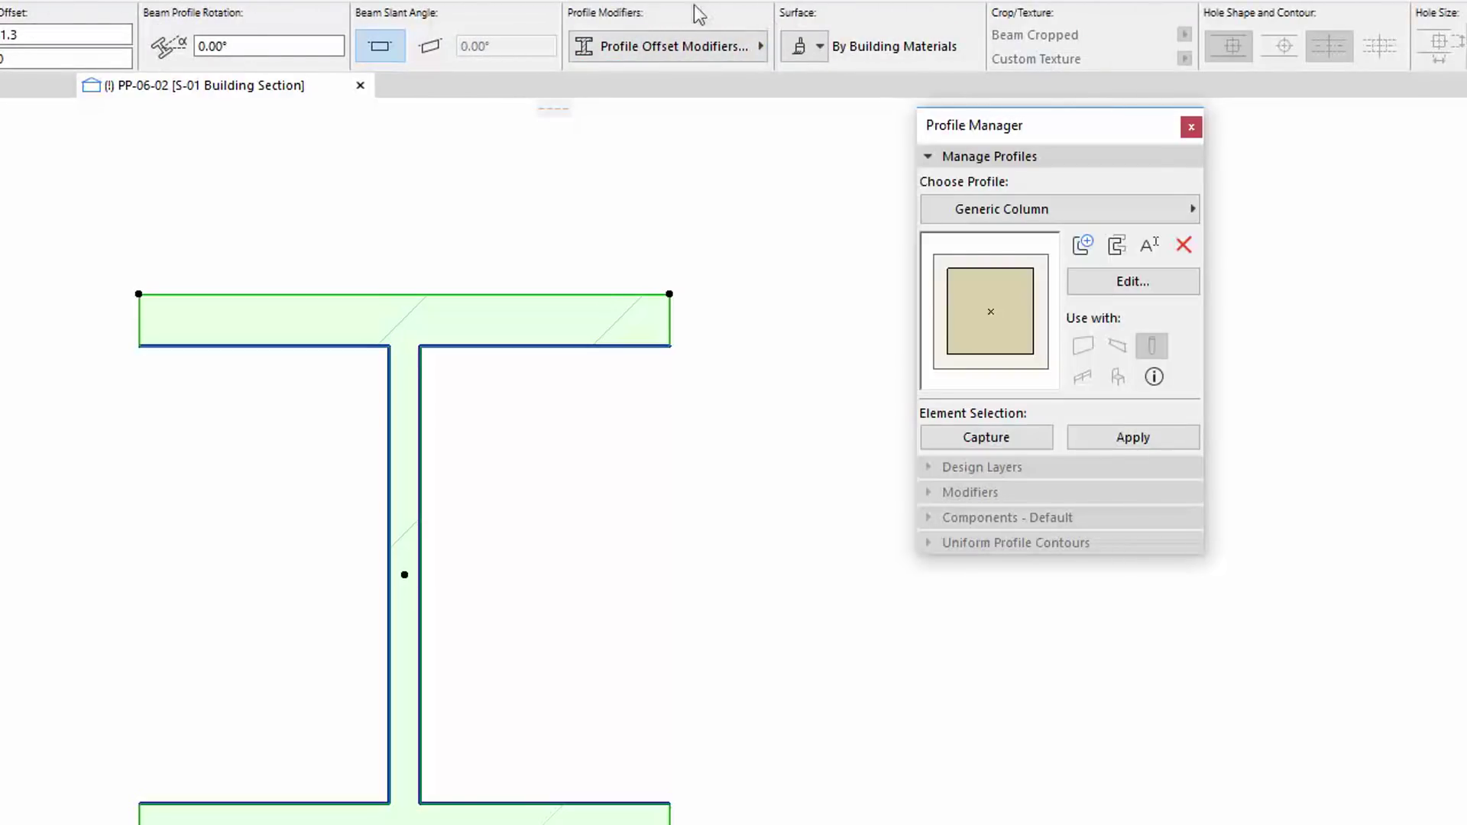
left_click(714, 45)
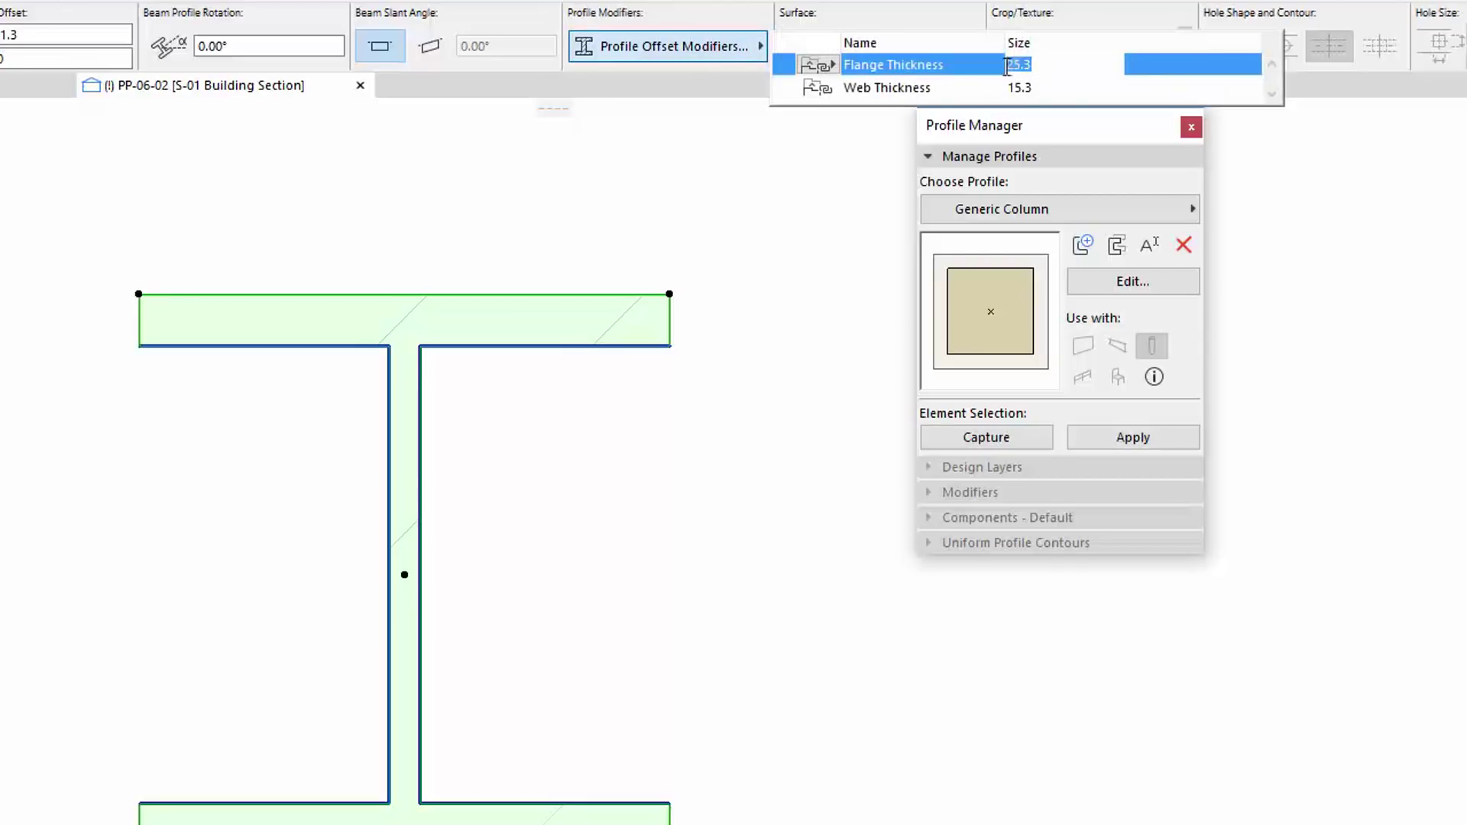
type("25.3")
left_click(1037, 85)
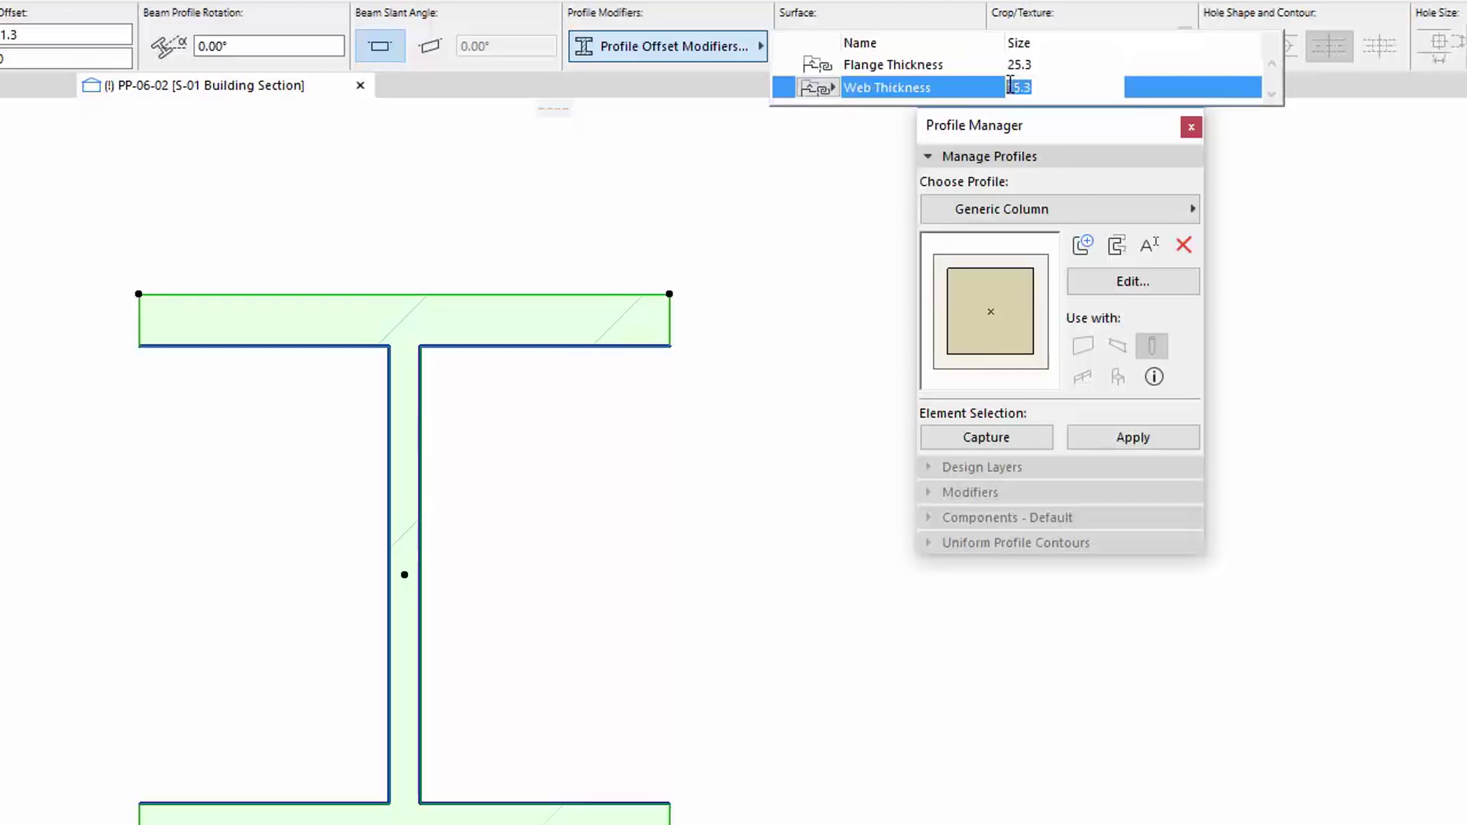
left_click(831, 89)
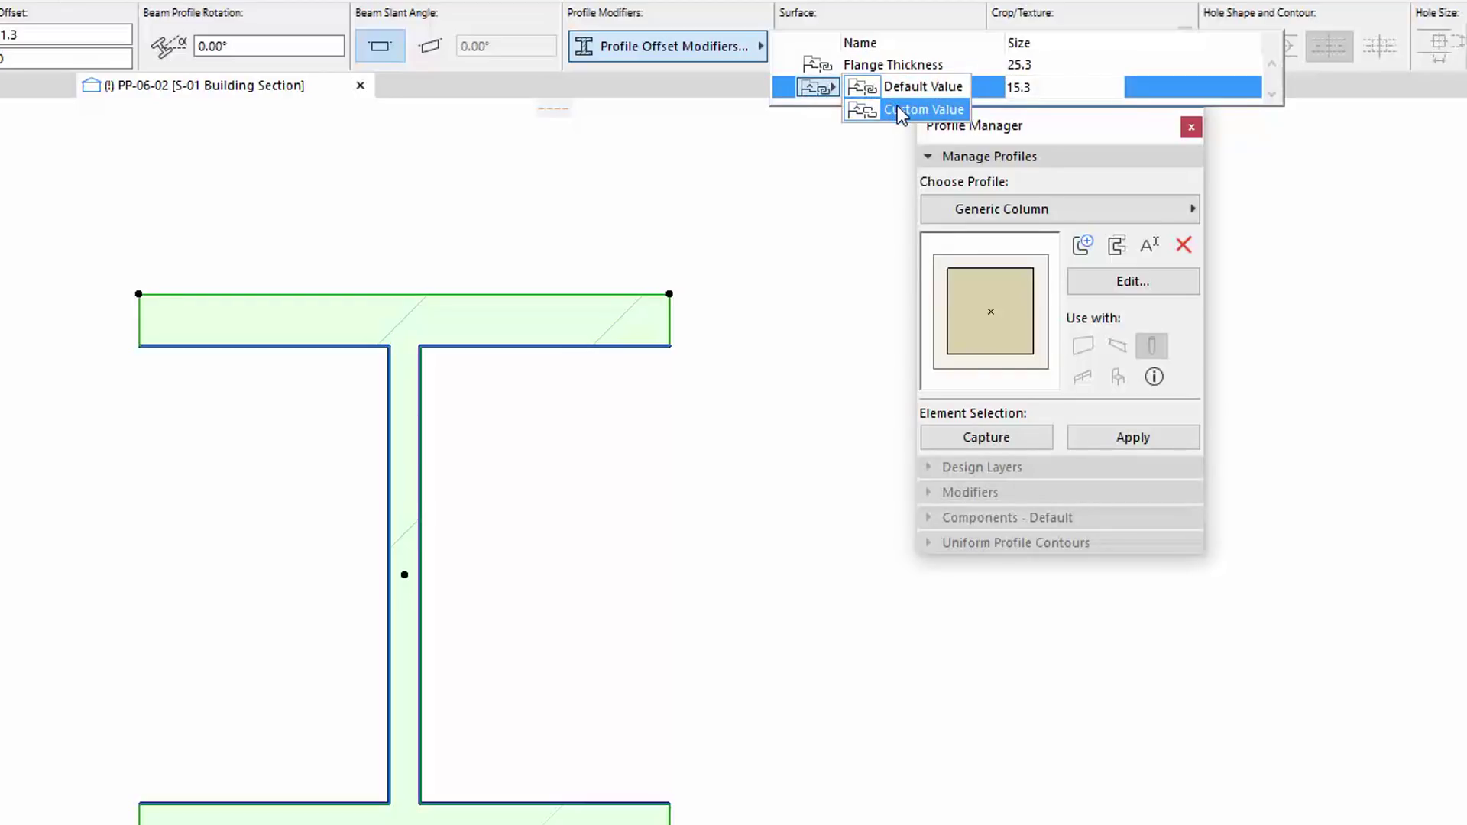
left_click(781, 175)
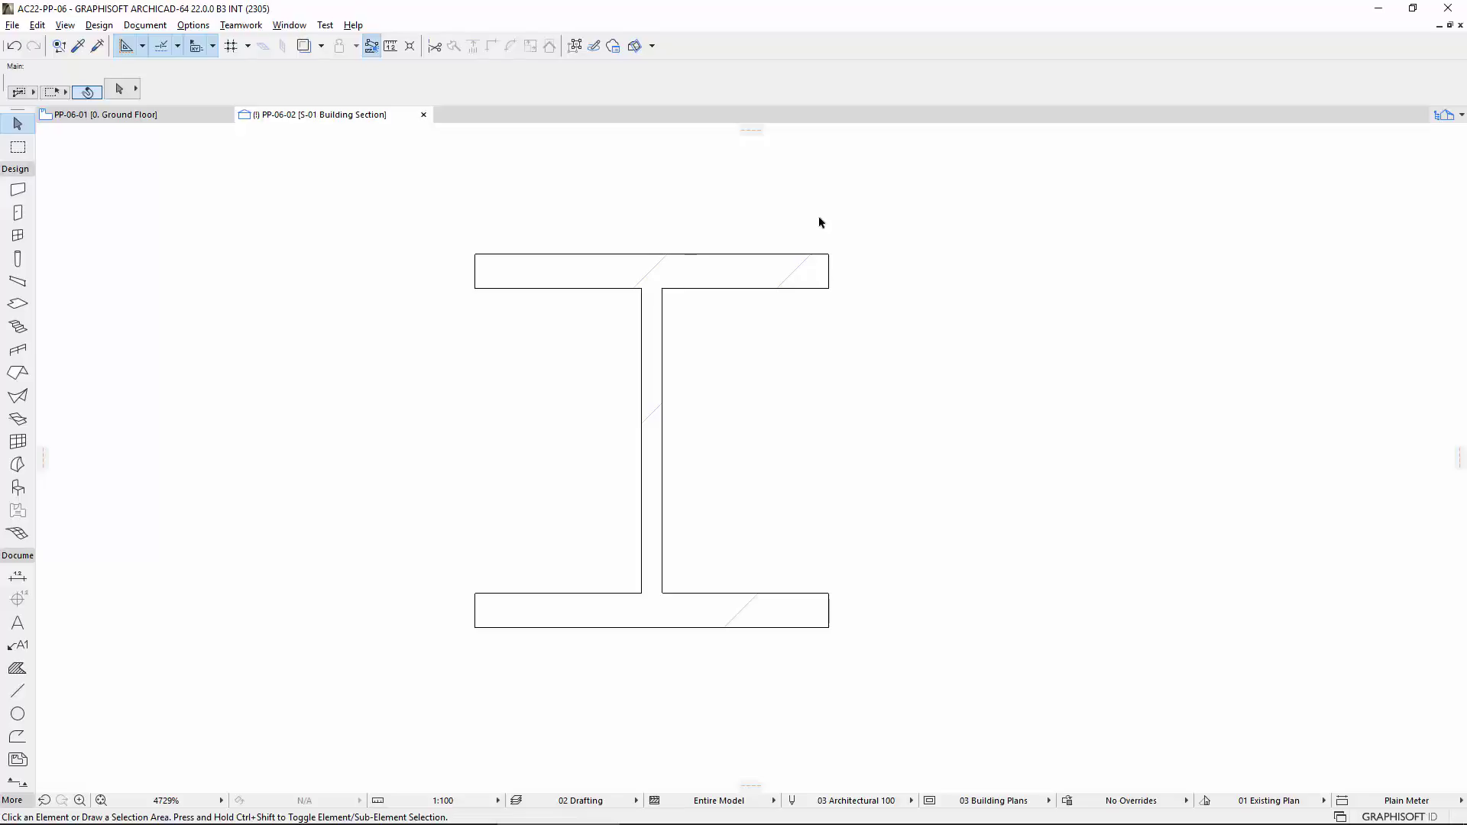
Stretch the I-beam's nominal width, then its nominal height, from its top-right corner
left_click(757, 271)
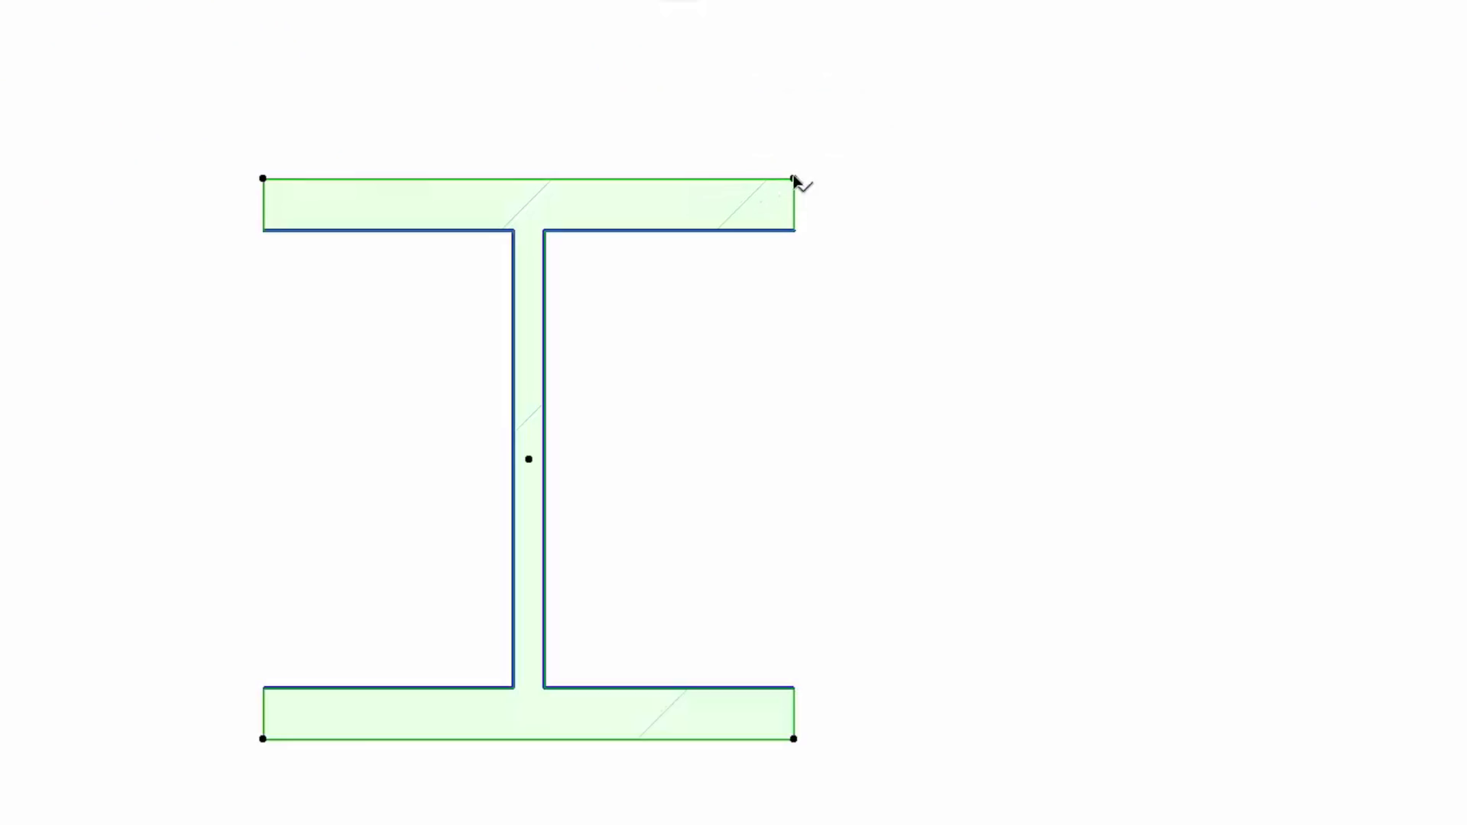
left_click(793, 179)
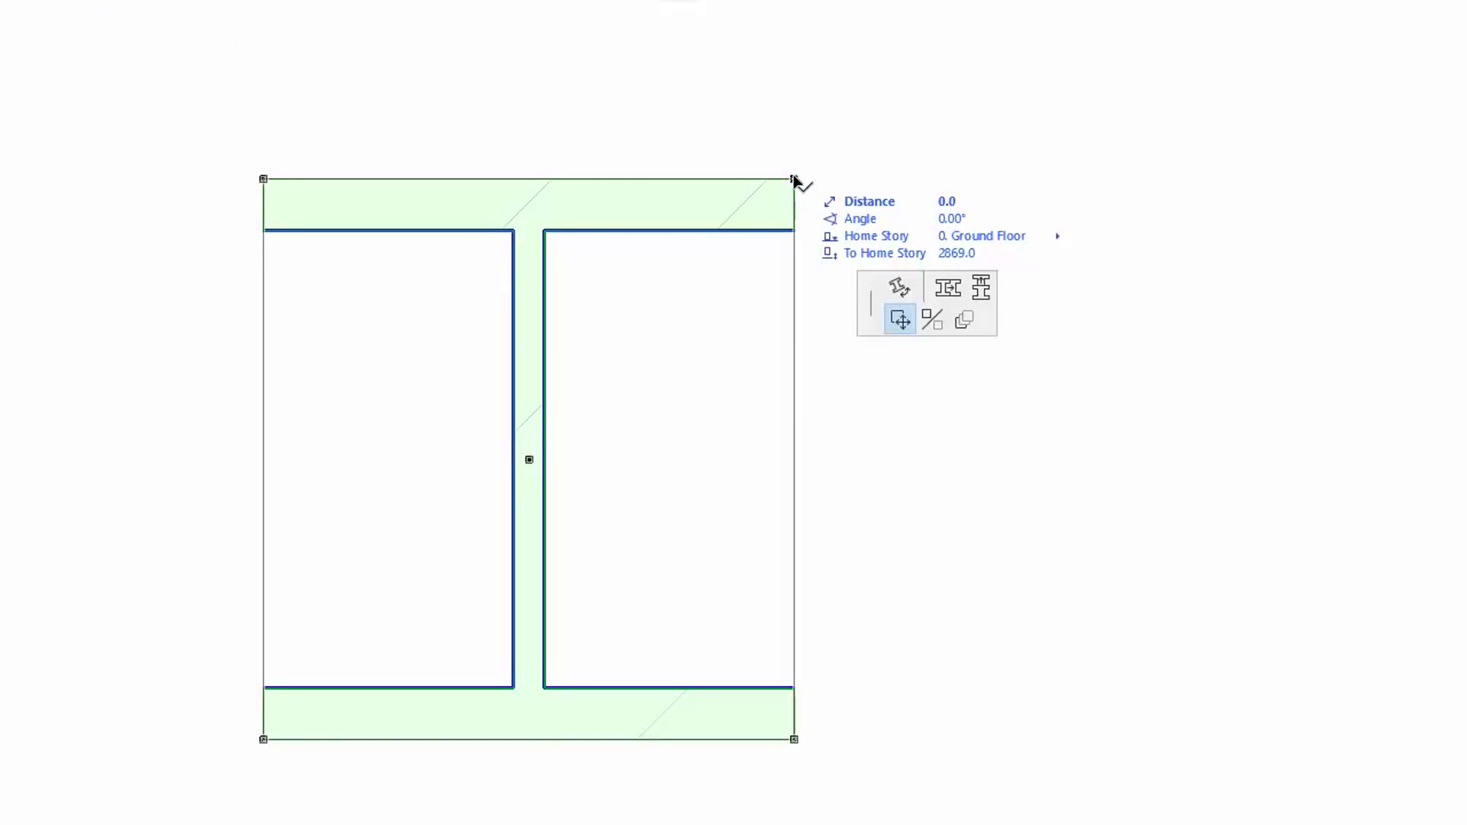
left_click(952, 287)
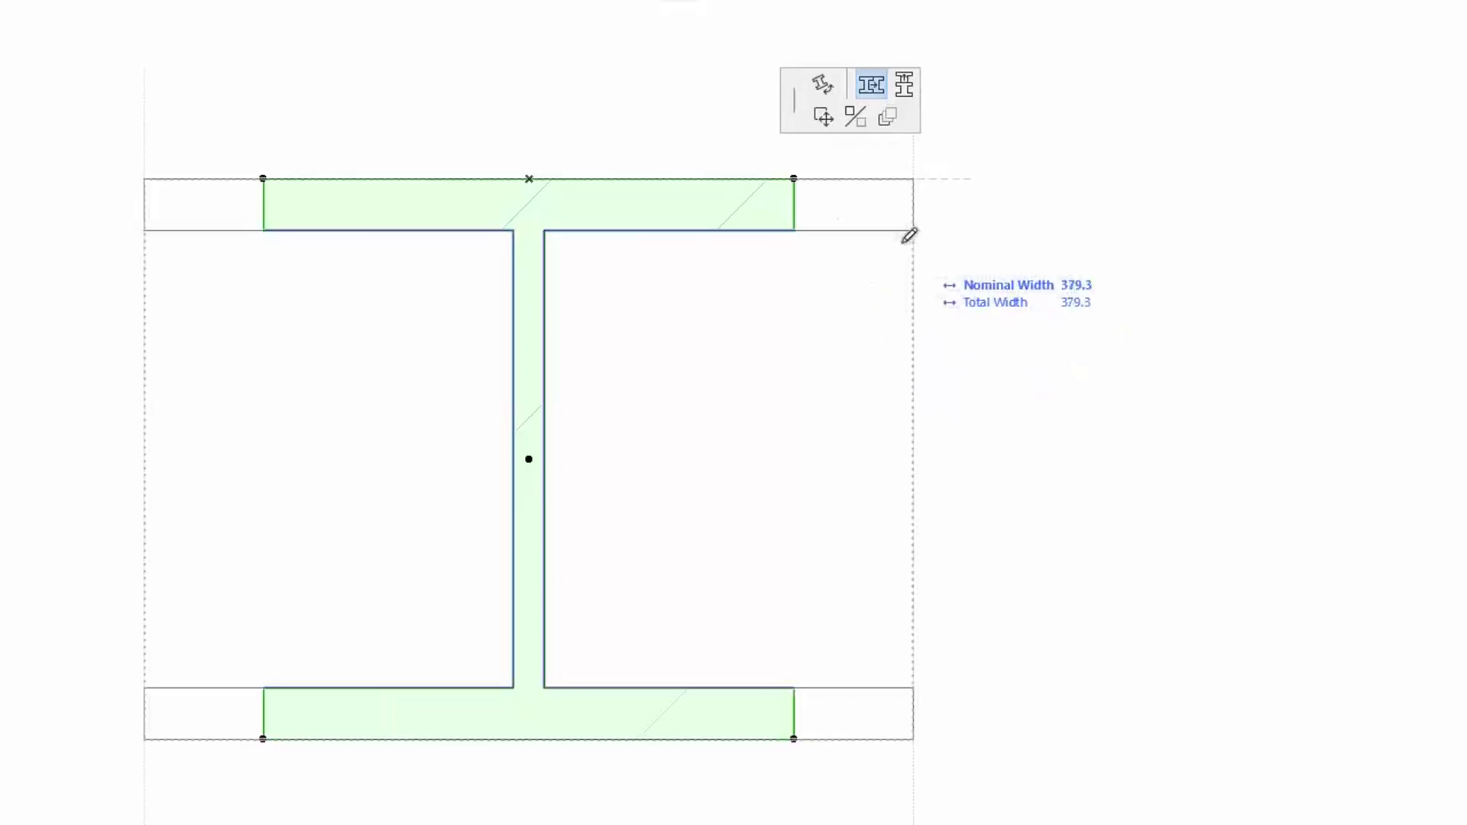
left_click(850, 220)
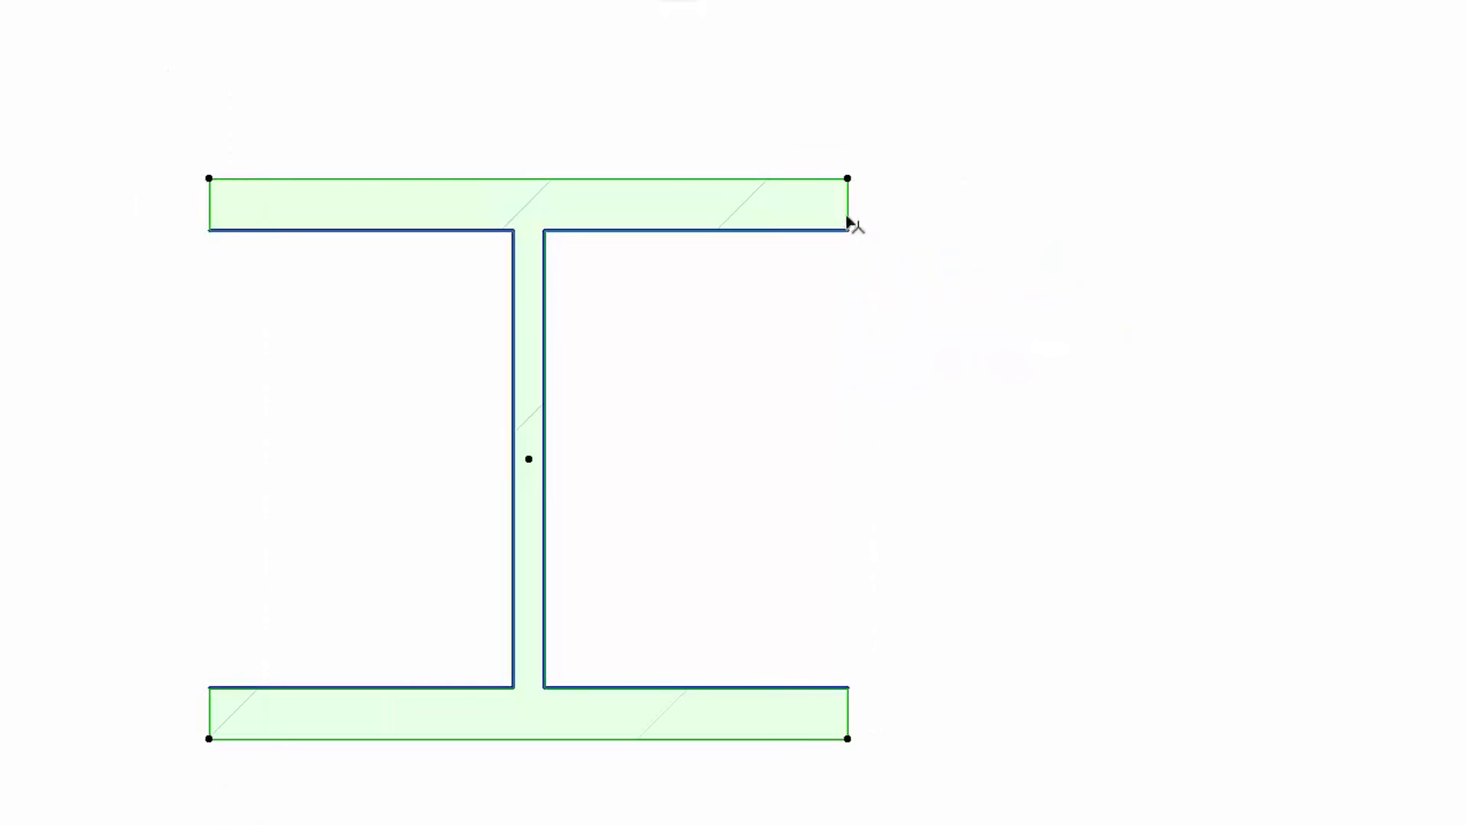
left_click(849, 179)
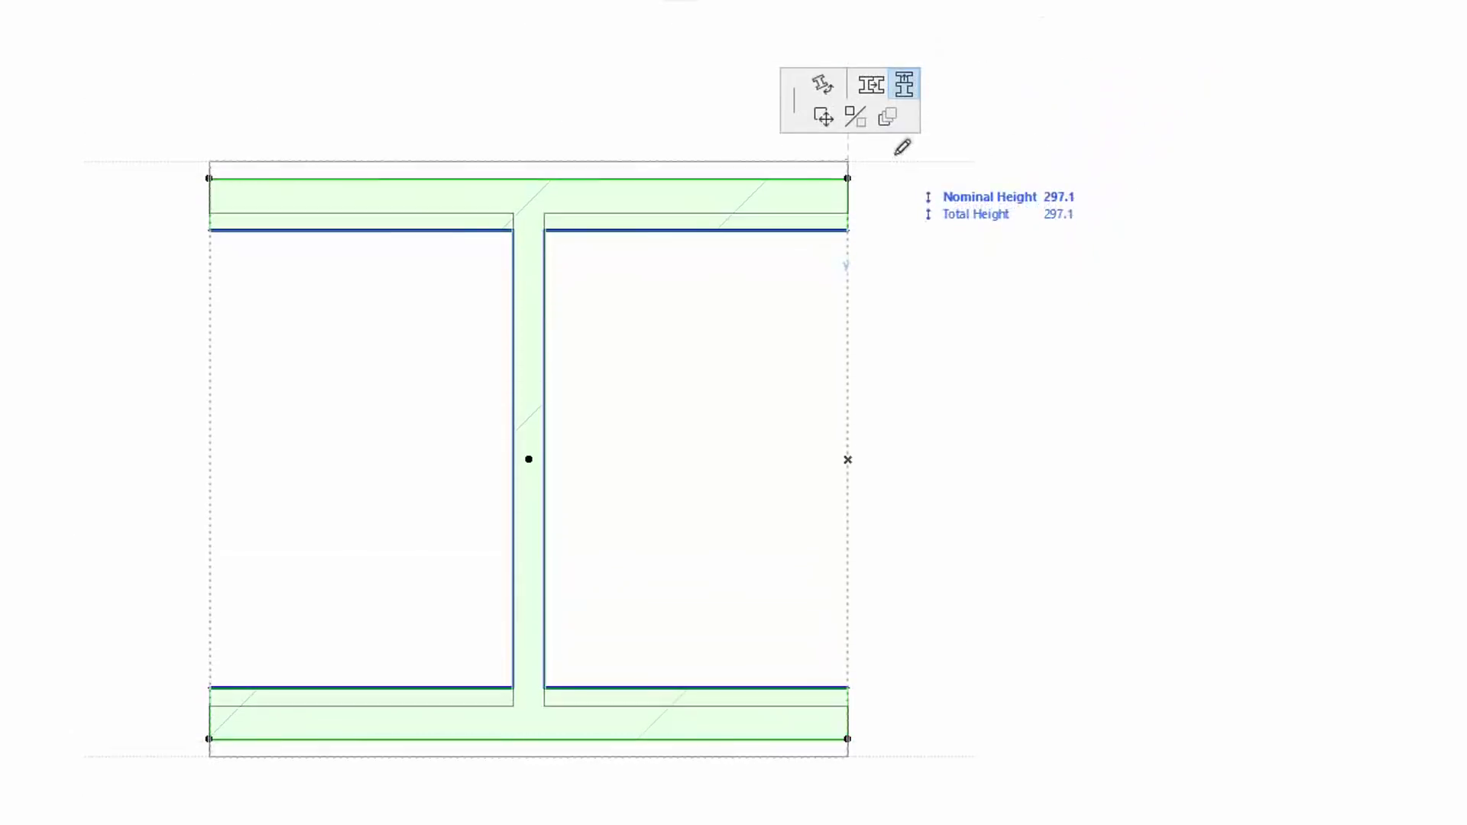
left_click(955, 97)
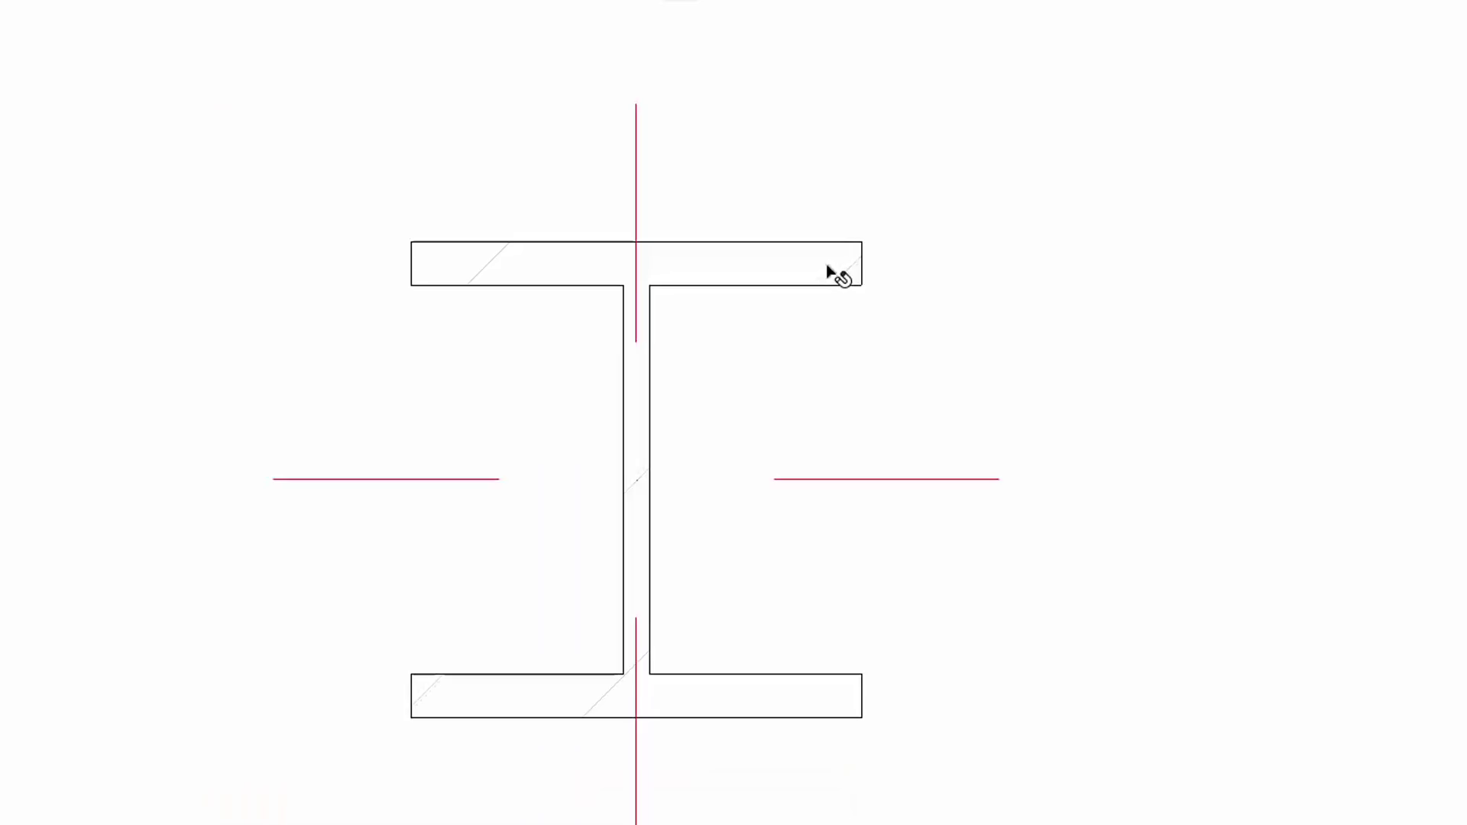
Offset the I-beam's web edge to give it a Web Thickness of 30
left_click(829, 269)
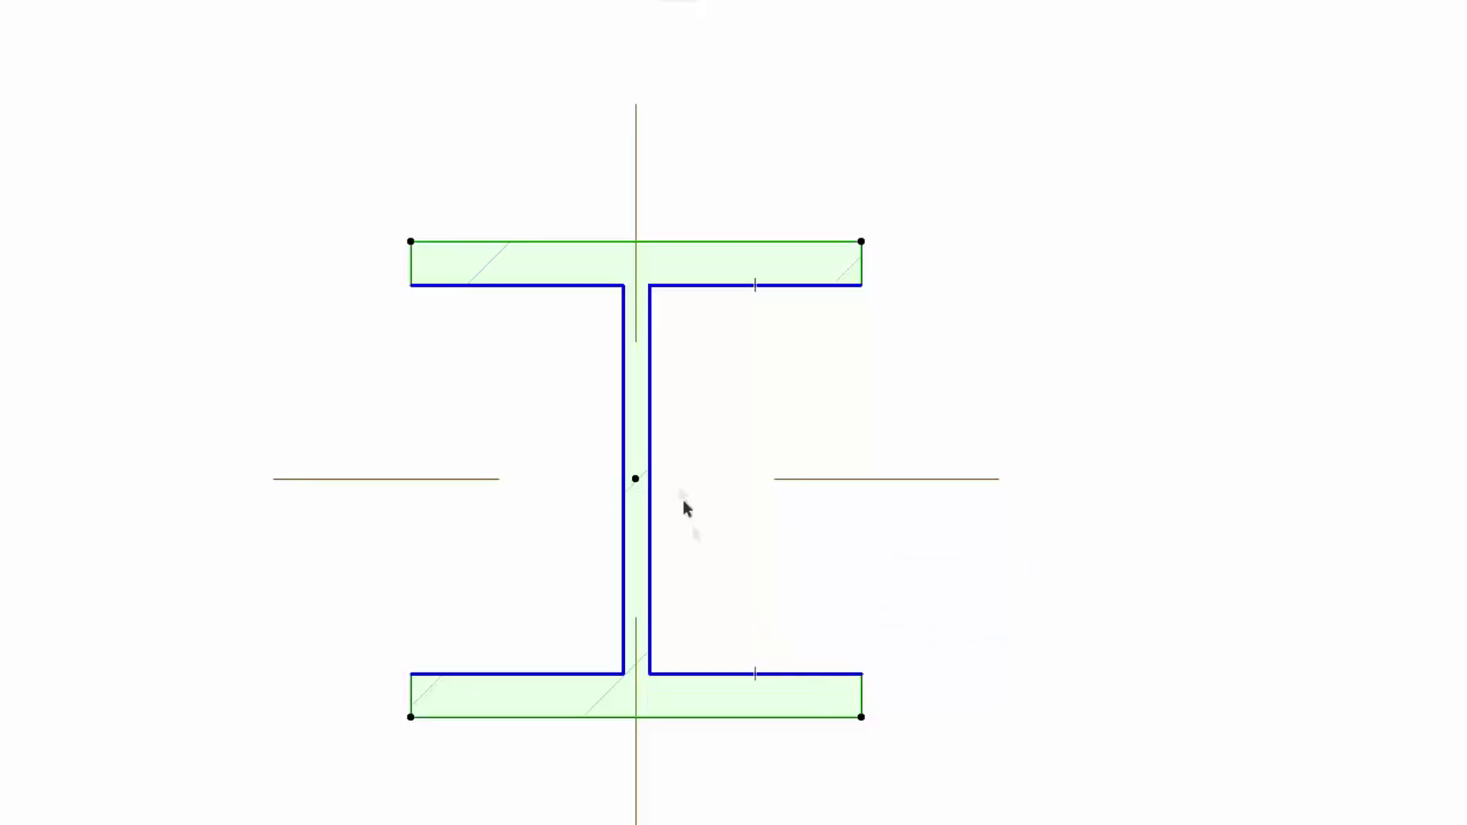
left_click(649, 369)
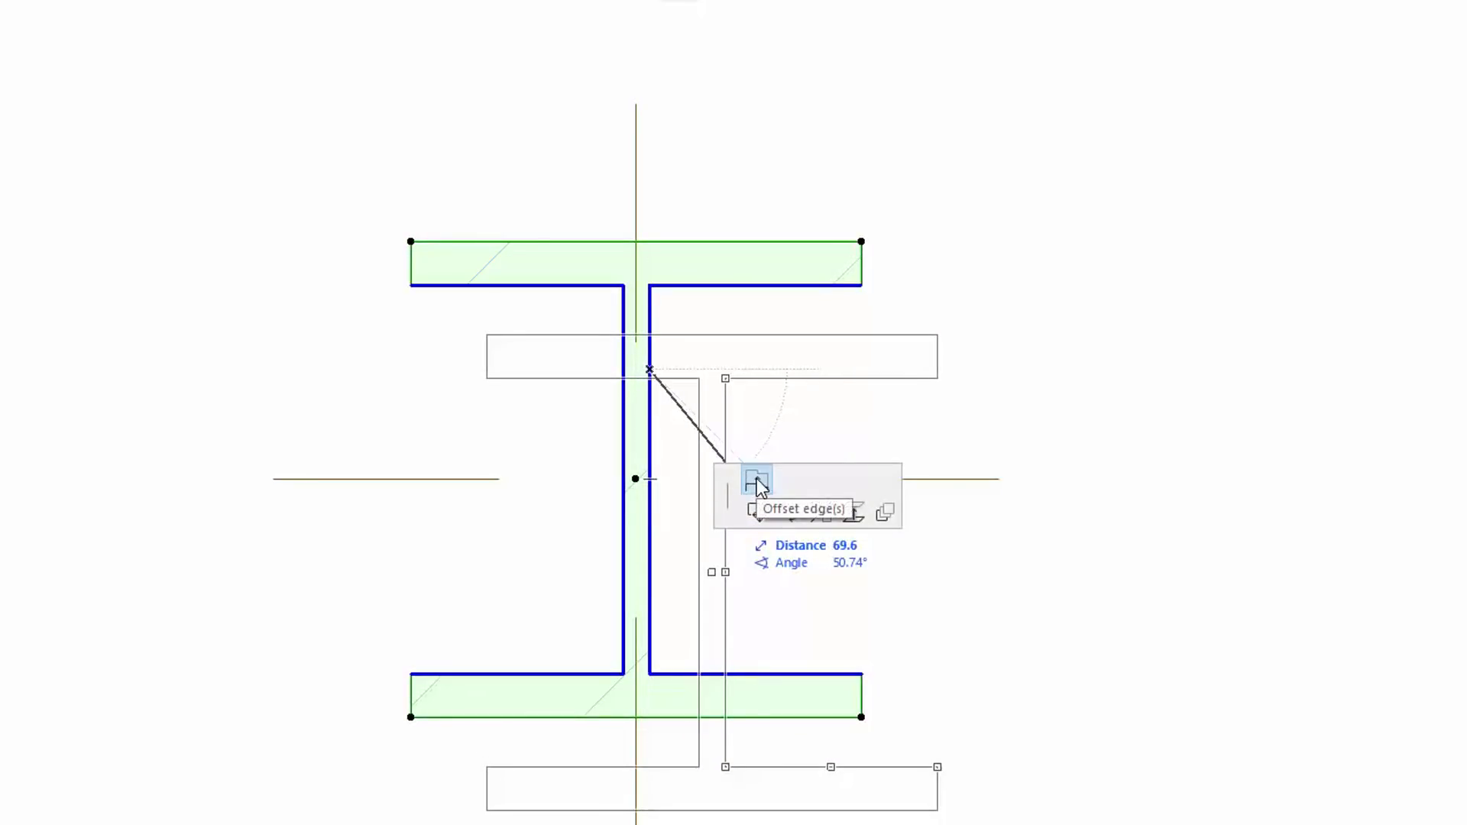
left_click(757, 478)
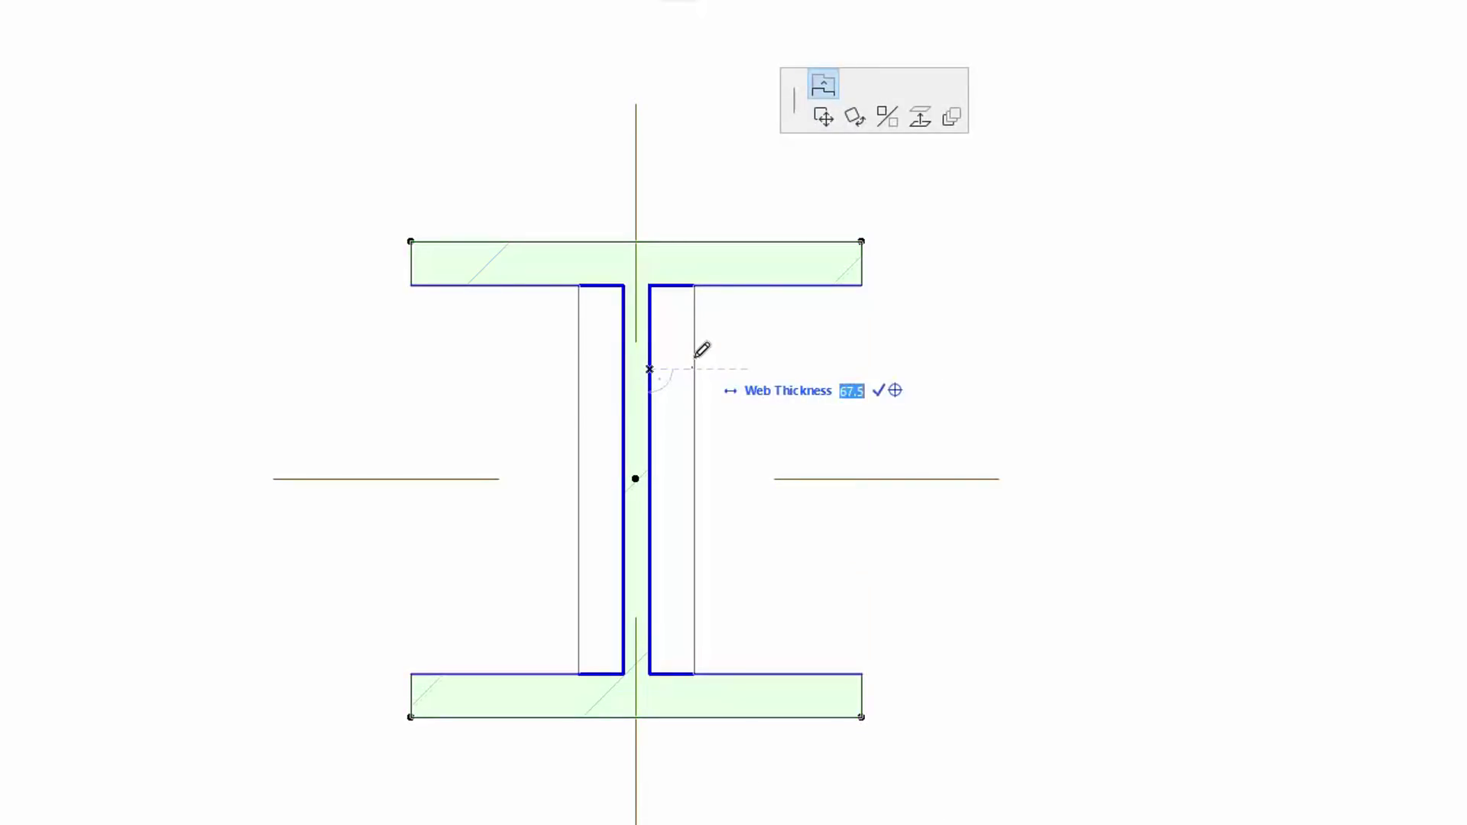
type("30")
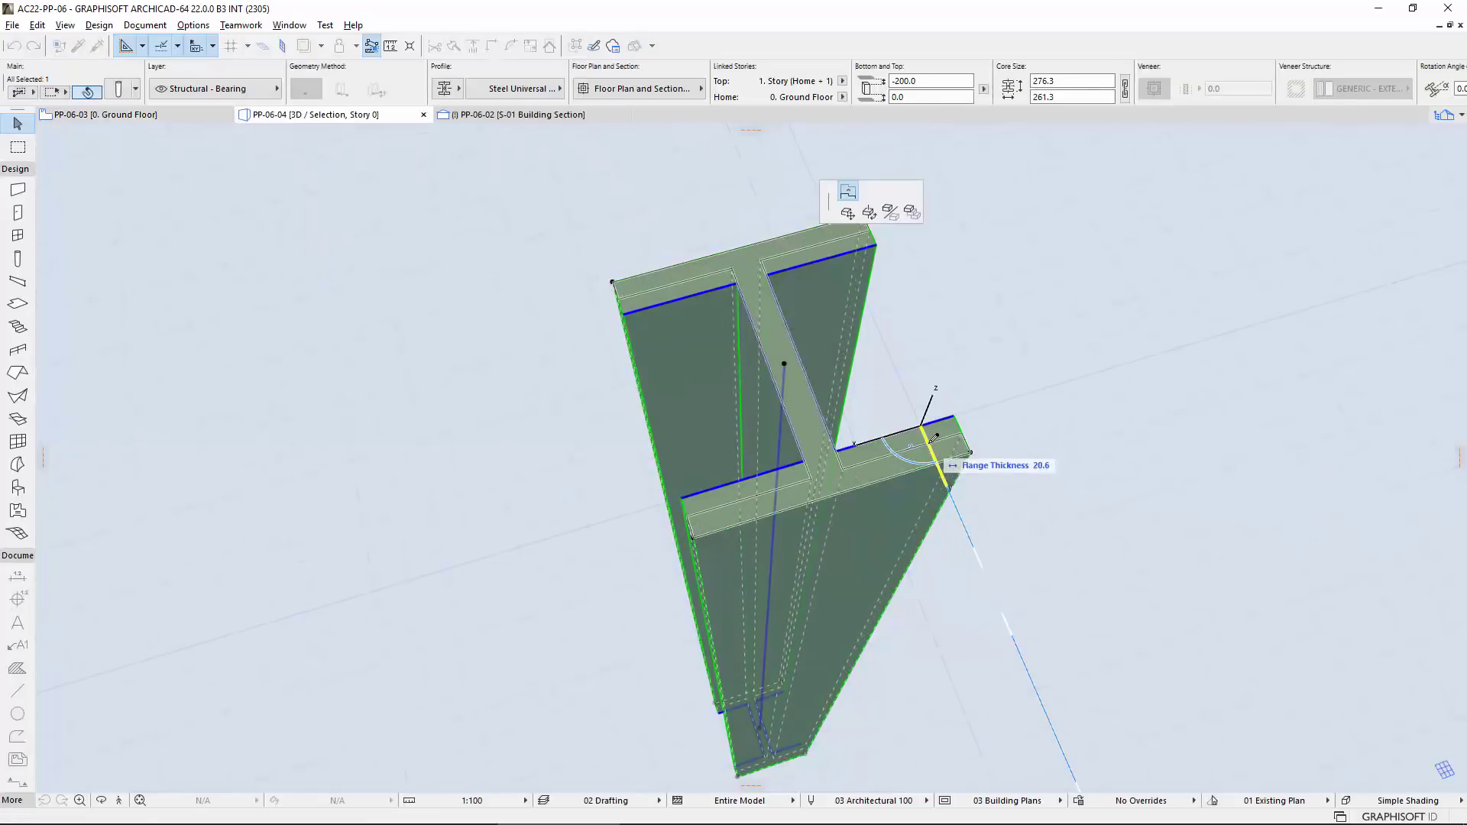
In 3D, offset the column's flange edges and stretch its profile nominal width
left_click(972, 455)
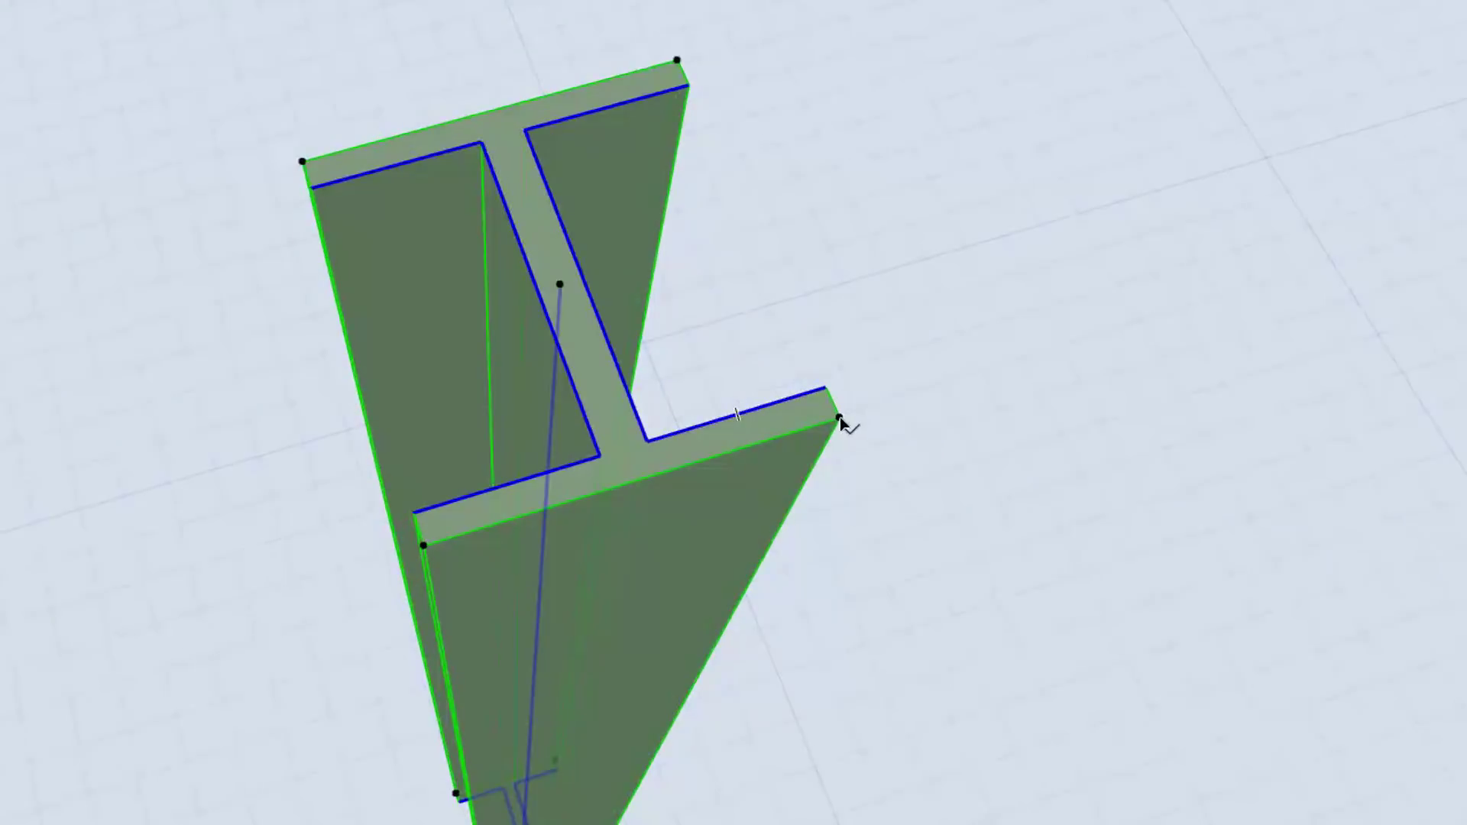
left_click(973, 454)
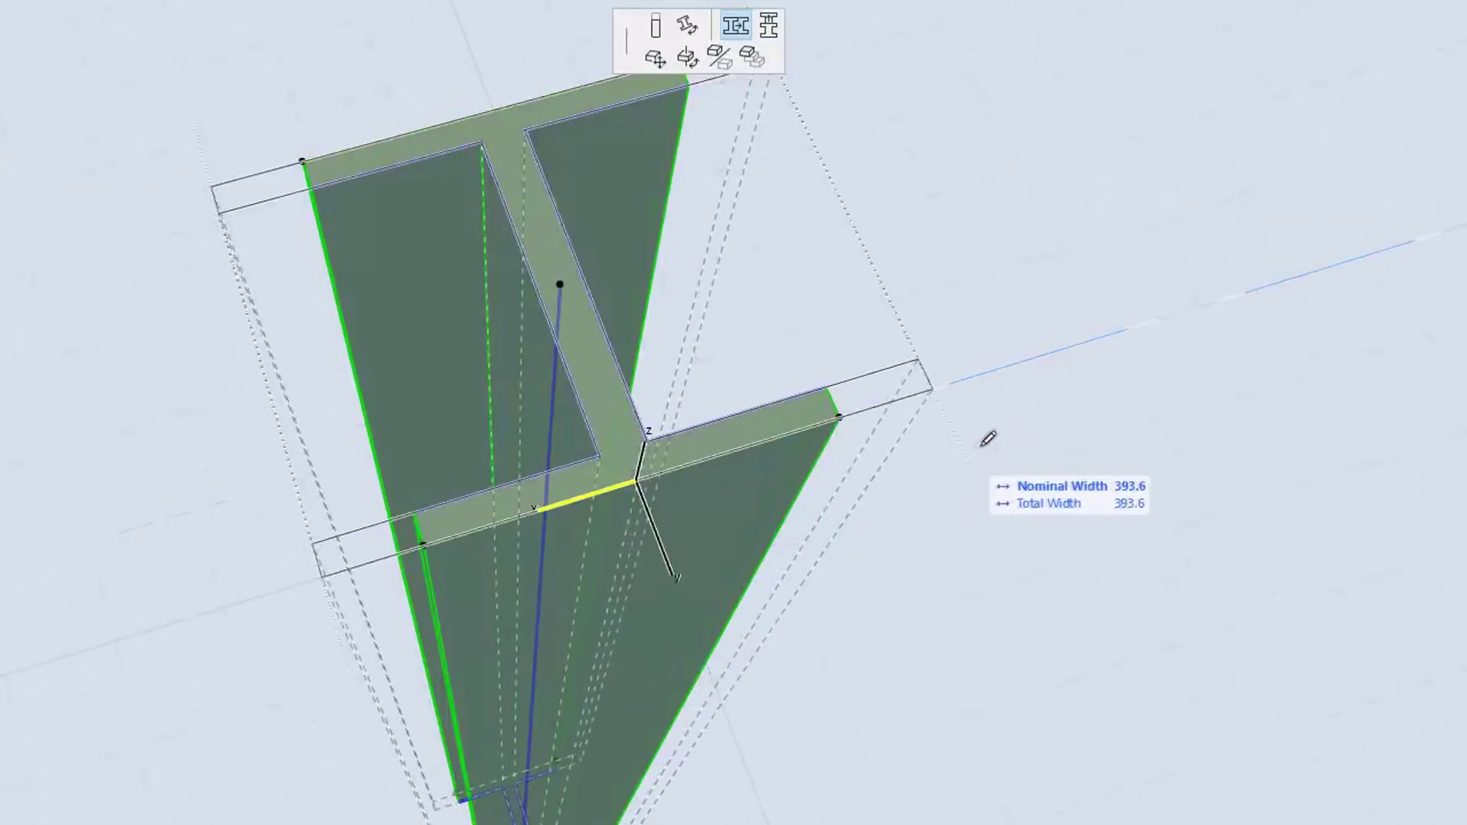
left_click(940, 432)
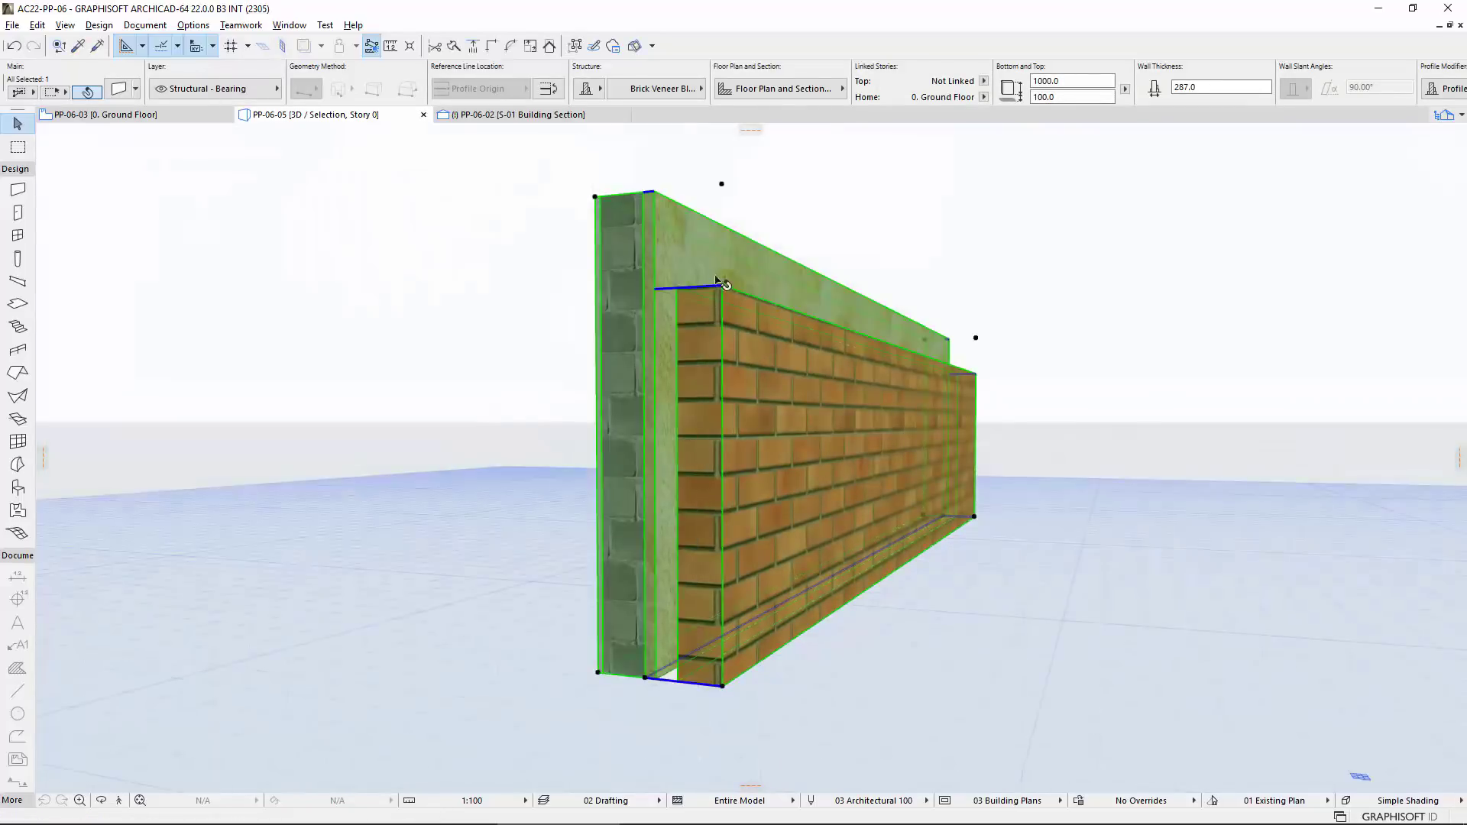
Raise the brick skin's base edge and lower the wall's bottom edge to 28.8
left_click(722, 284)
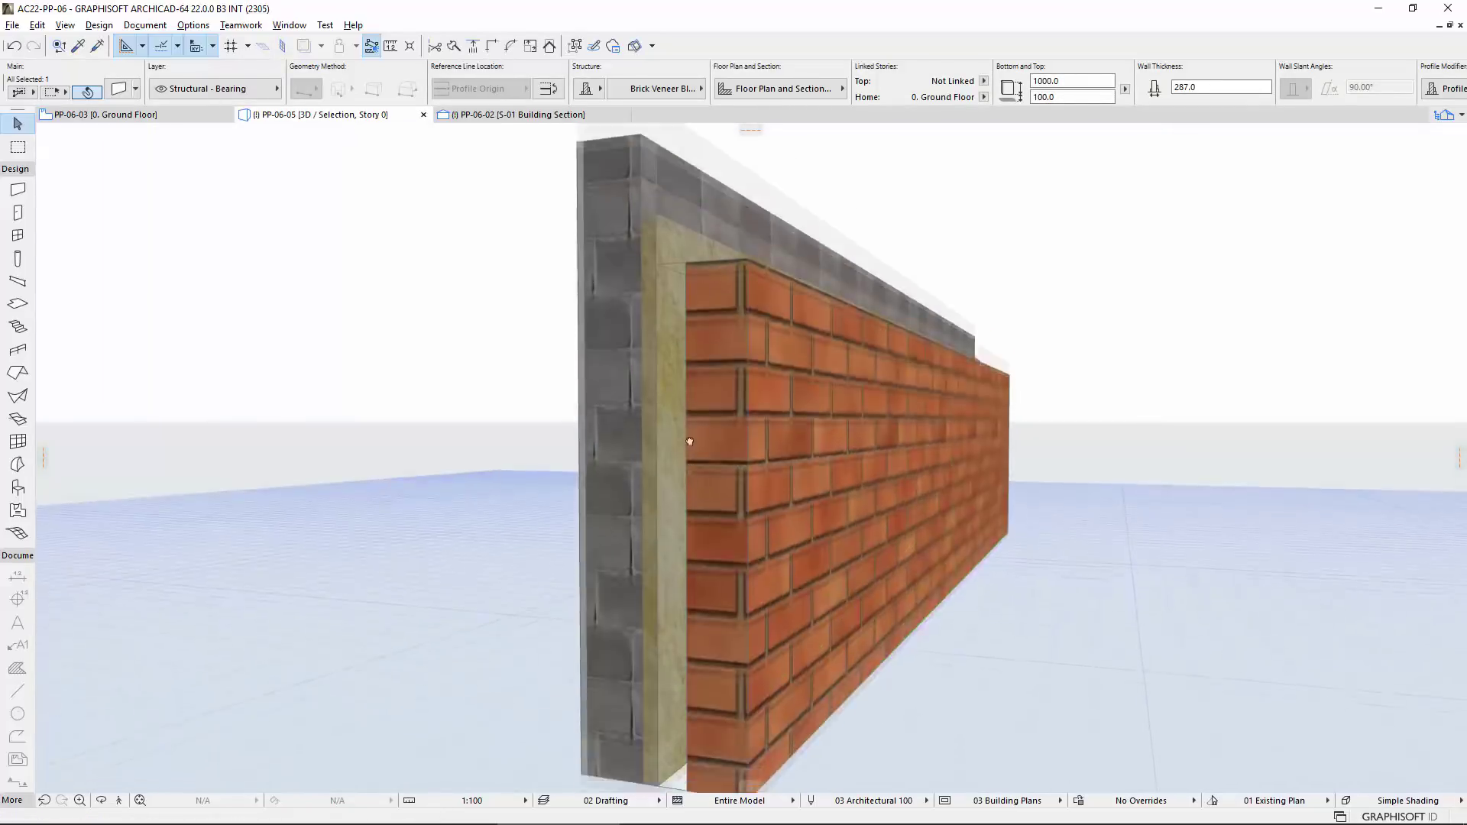
left_click(723, 638)
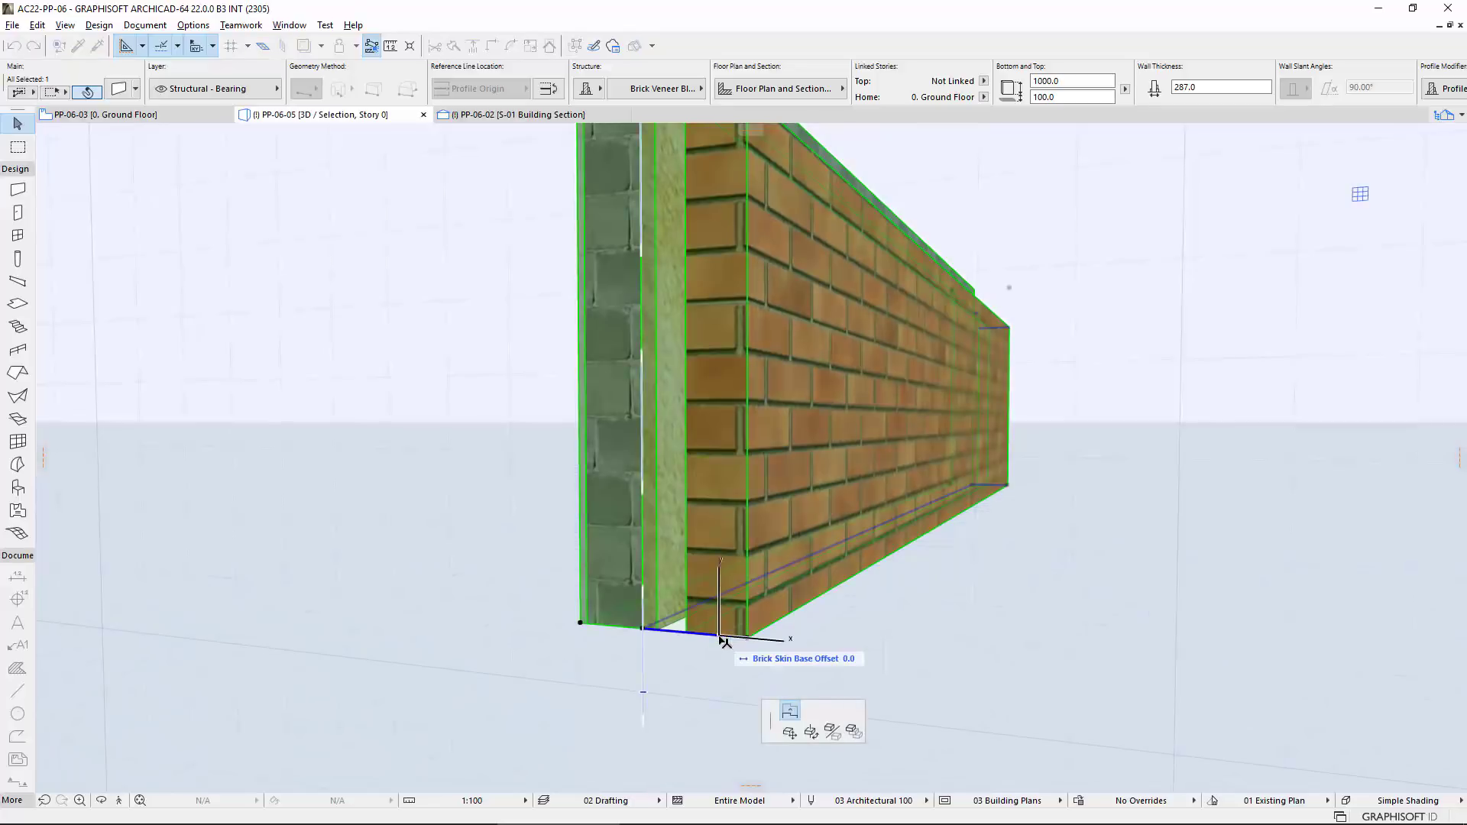
left_click(723, 551)
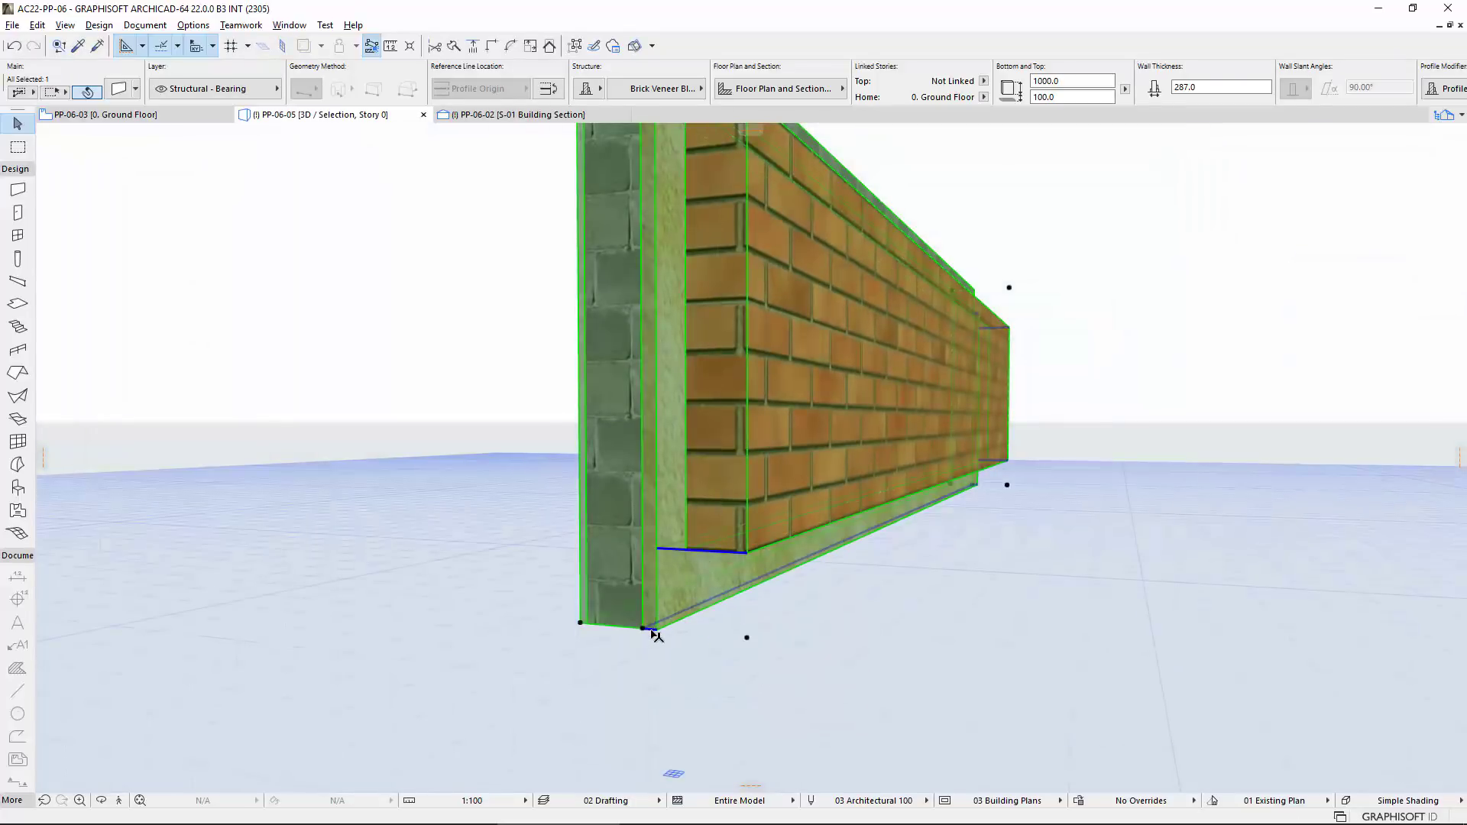
left_click(655, 629)
left_click(657, 671)
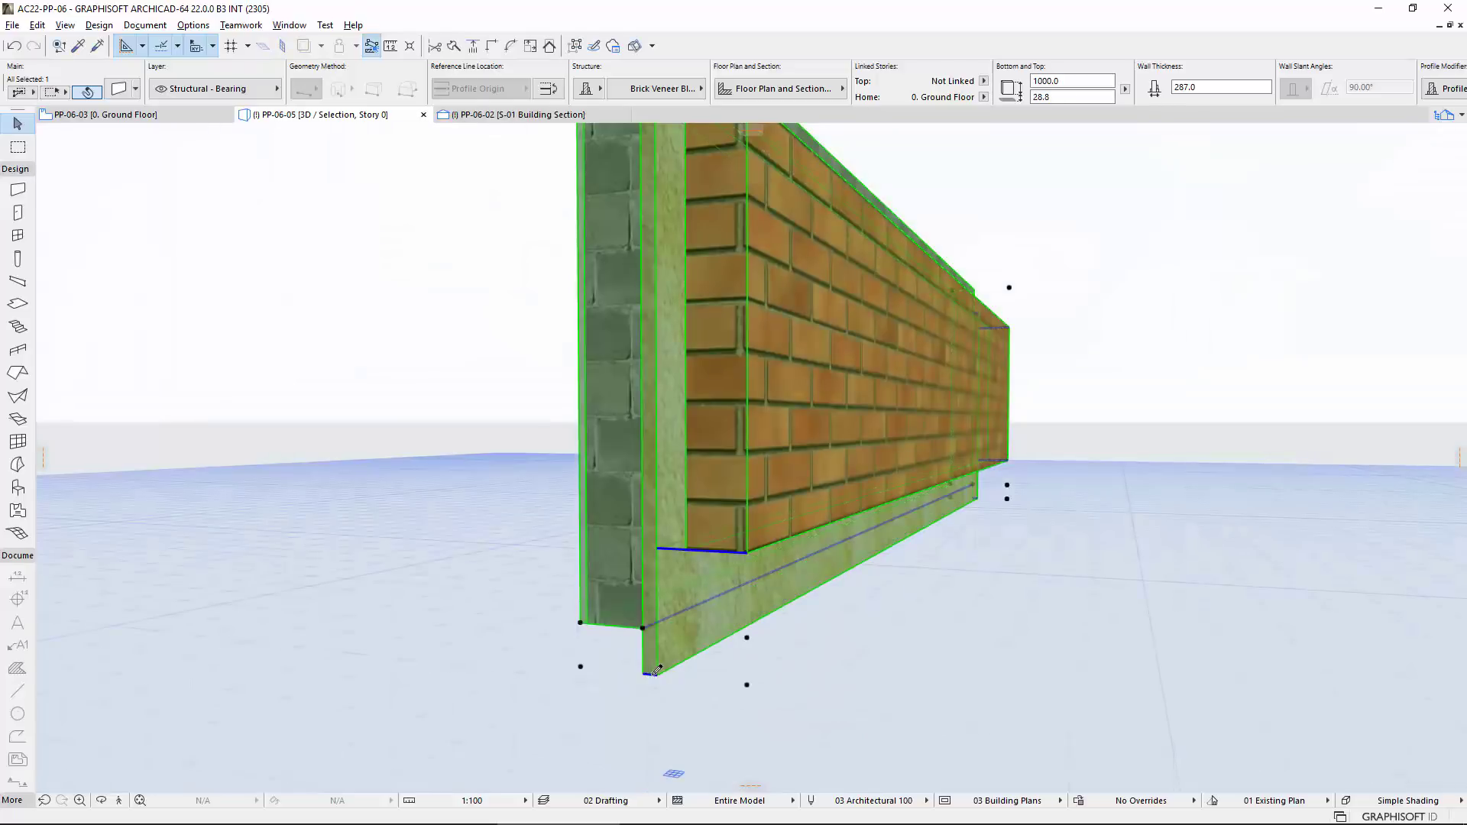
Stretch the wall profile's total width to 481.1
left_click(581, 667)
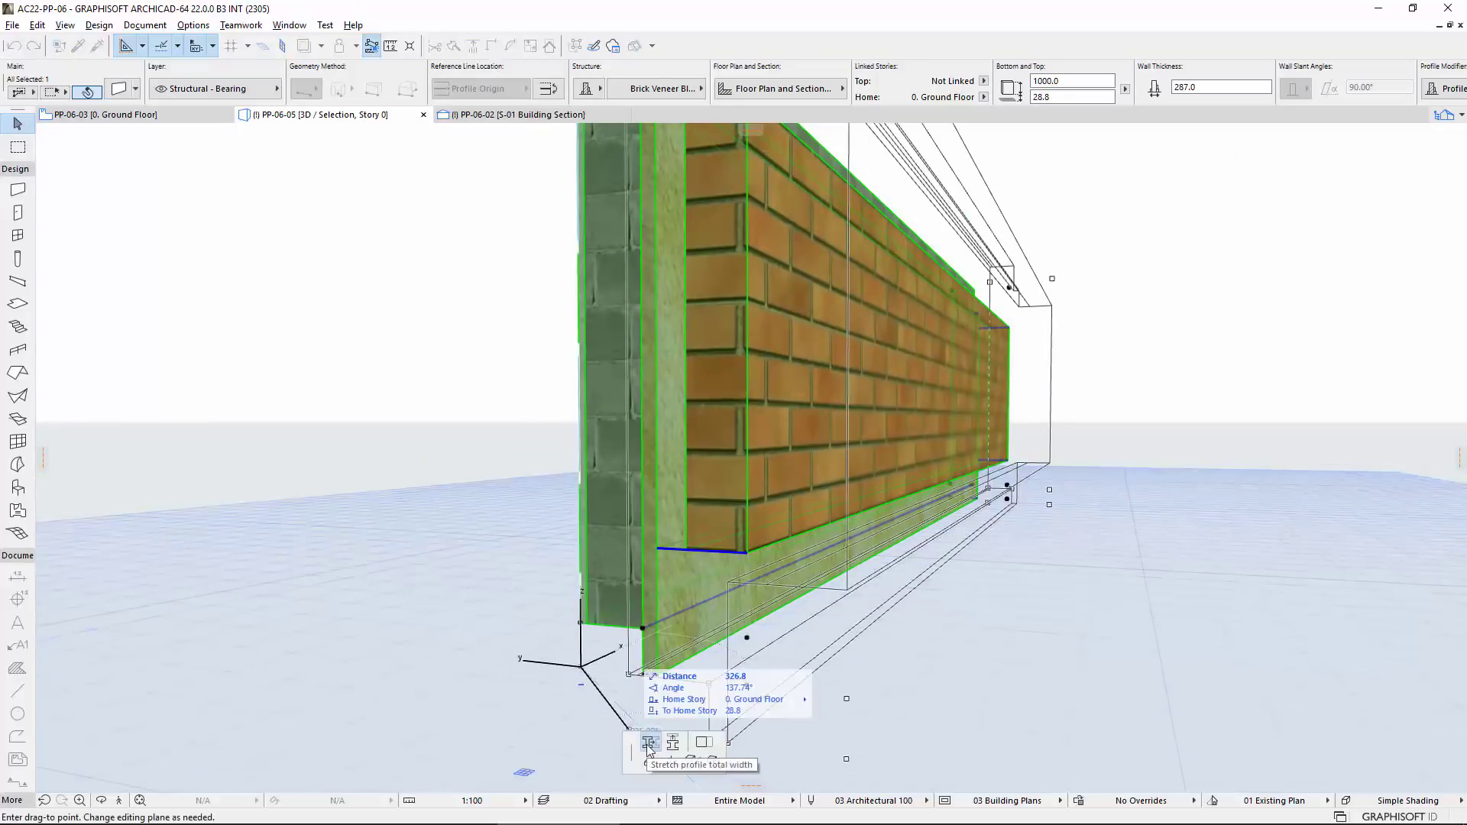
left_click(649, 745)
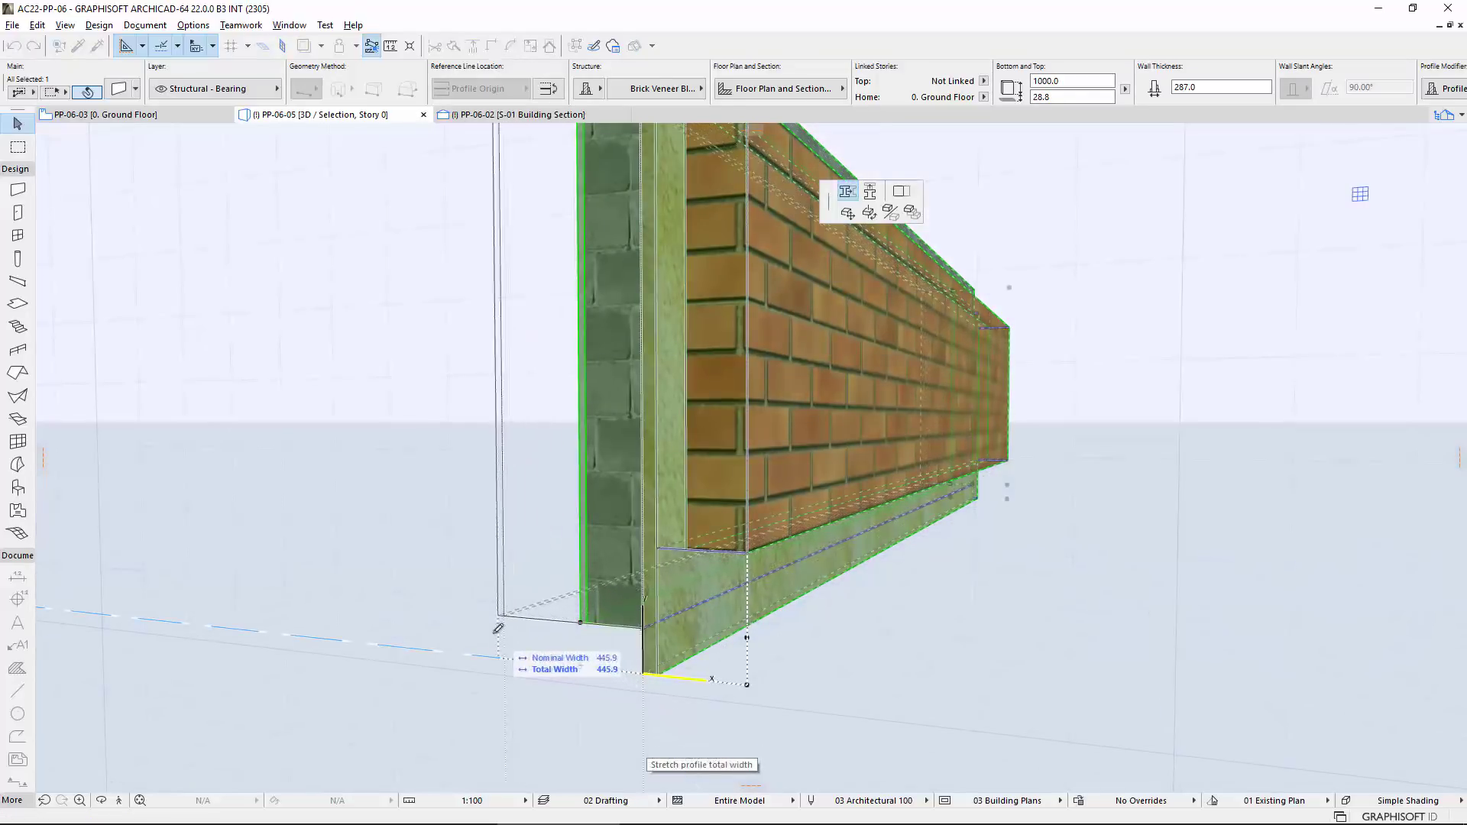
left_click(484, 619)
Open the Brick Veneer Block Wall profile with Edit Selected Composite/Profile and inspect its modifiers
right_click(581, 421)
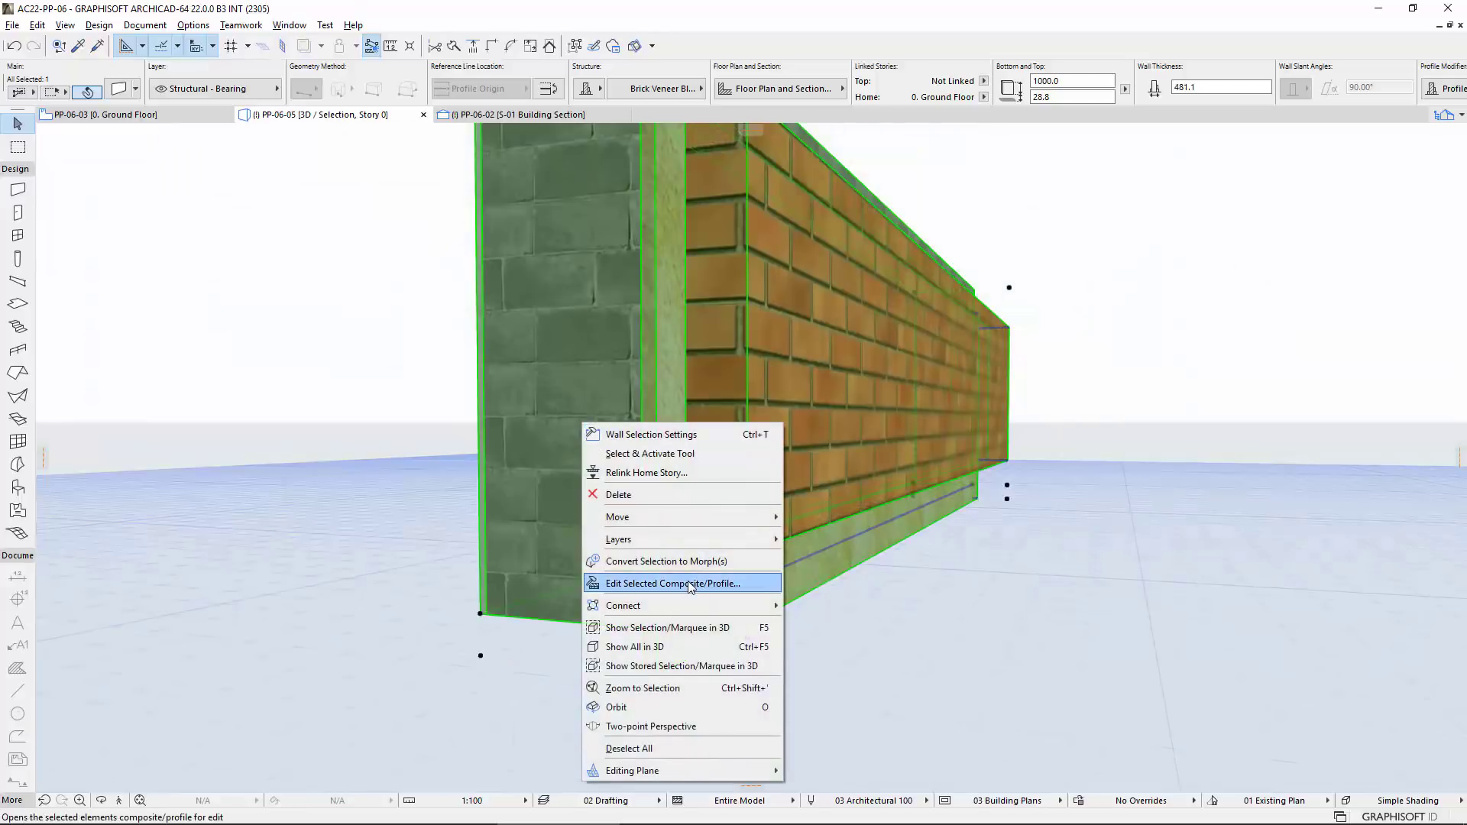
left_click(687, 582)
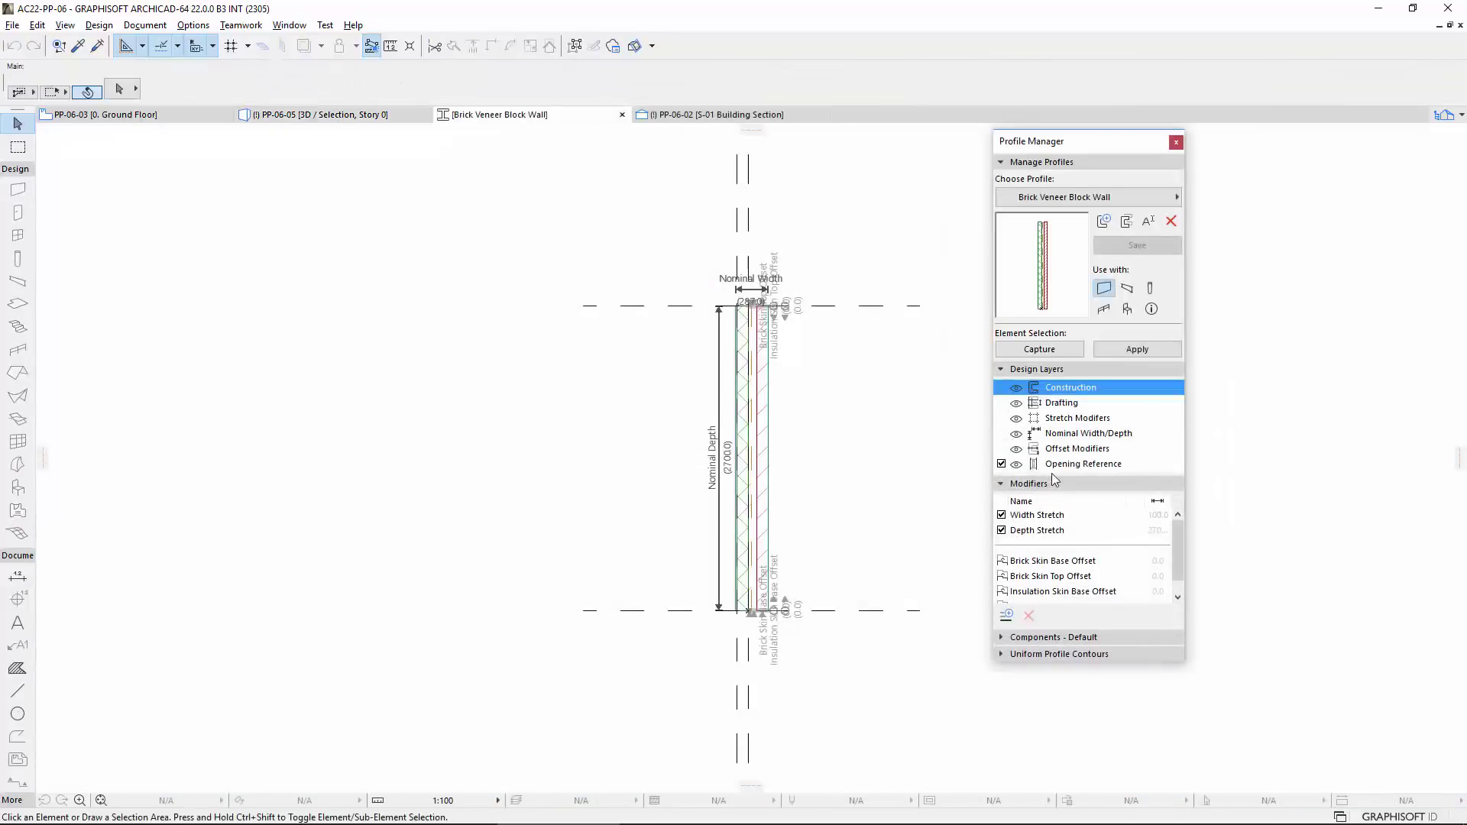
scroll(747, 291, "up", 2)
scroll(747, 291, "up", 2)
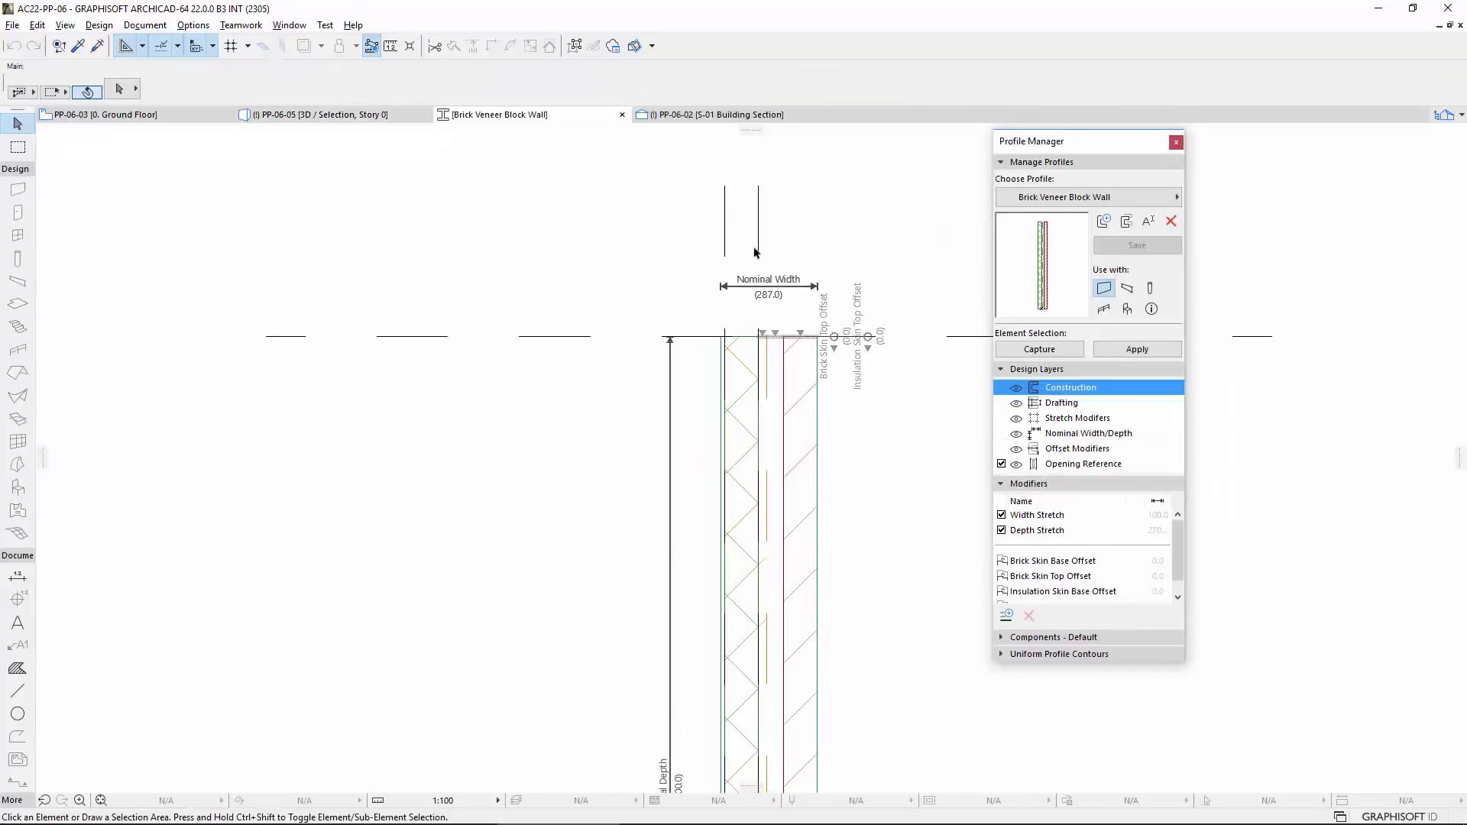
left_click(725, 247)
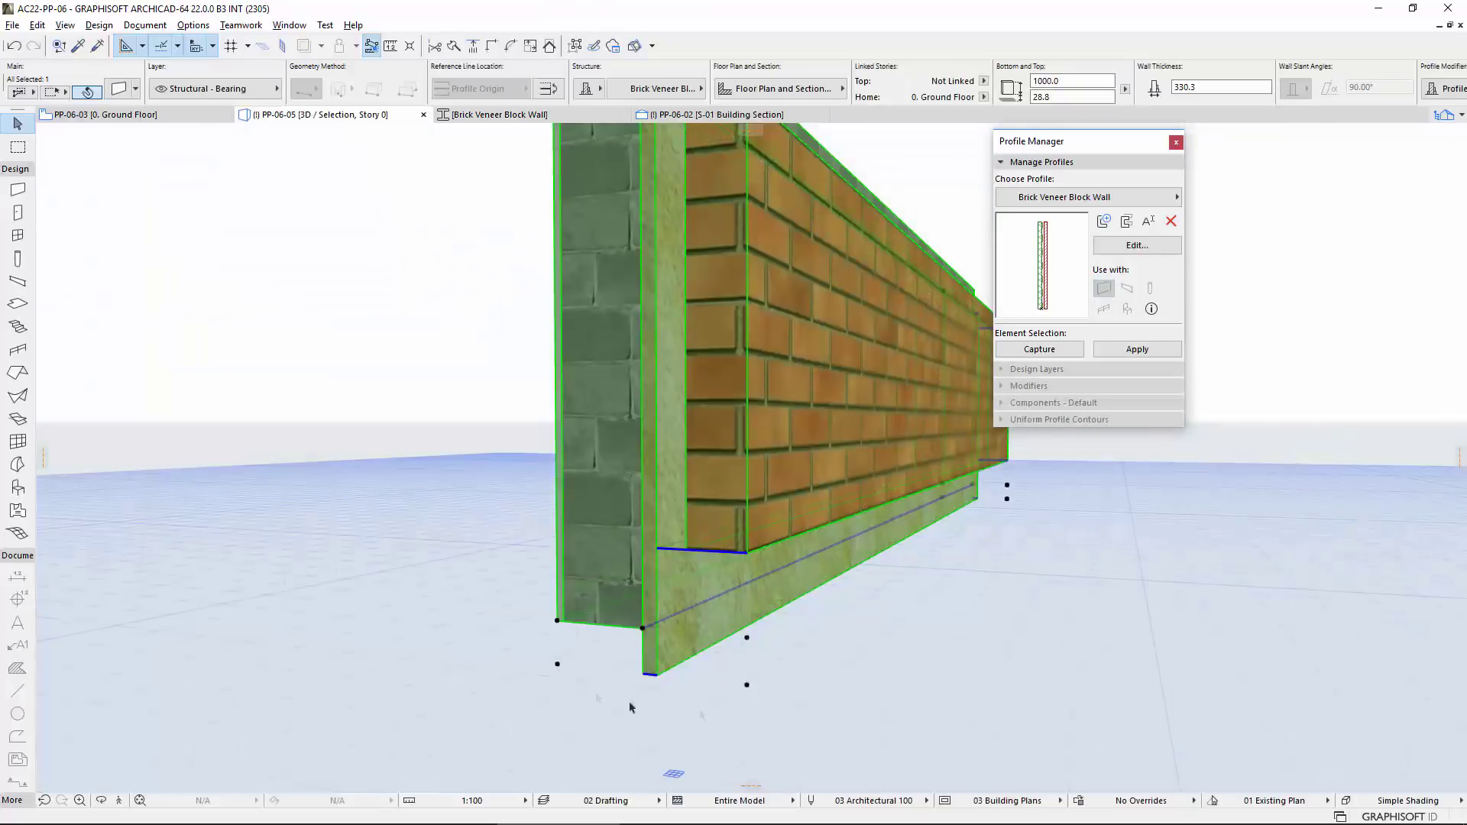
Deselect the wall, then zoom out and orbit to show its core, insulation and raised brick skin
left_click(880, 709)
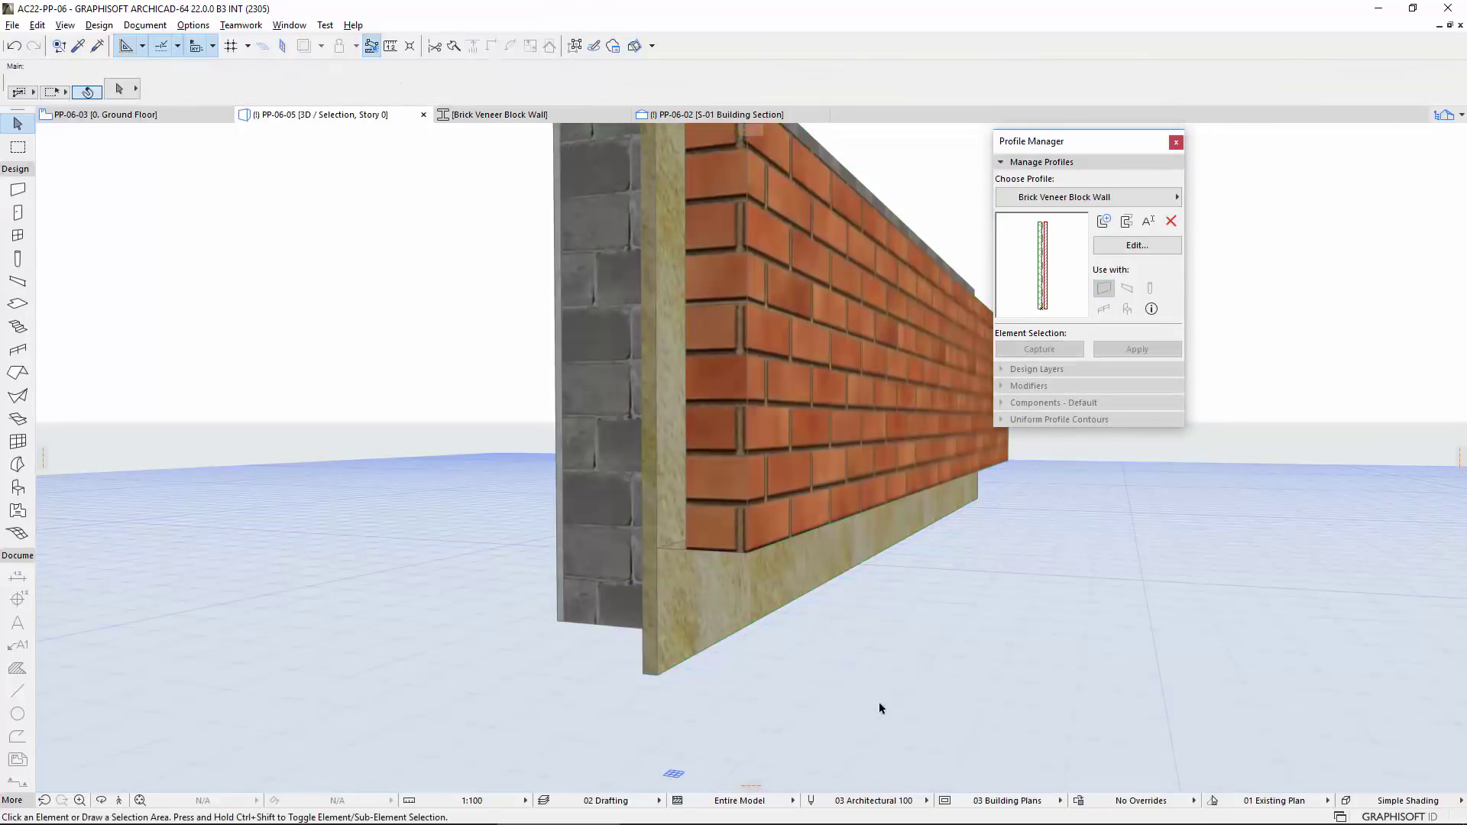
scroll(878, 696, "down", 2)
middle_click_drag(877, 685, 861, 680, "shift")
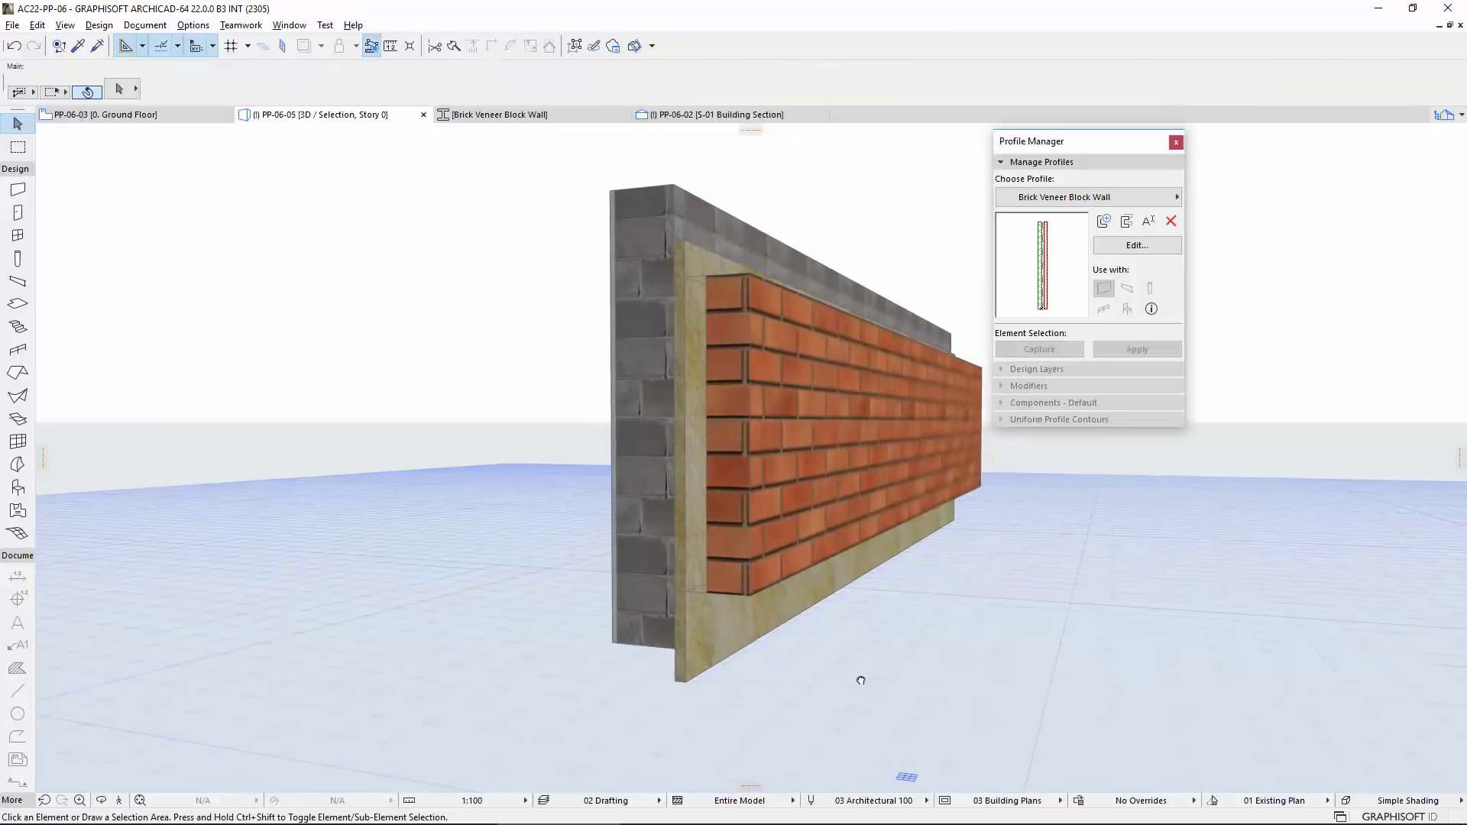